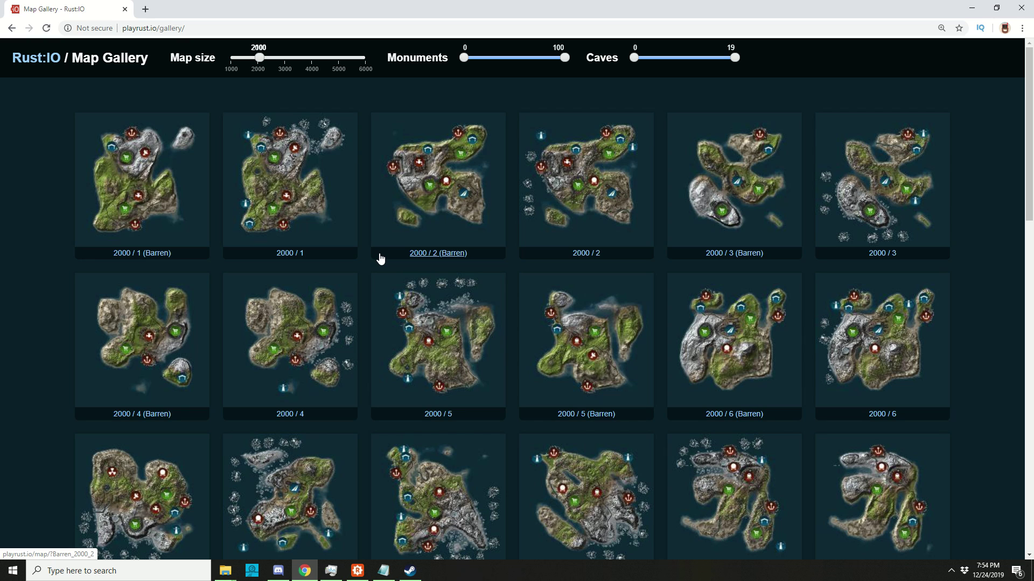
# Minimise the Map Gallery browser and select the USSR archive on the desktop
pyautogui.click(973, 10)
pyautogui.click(474, 272)
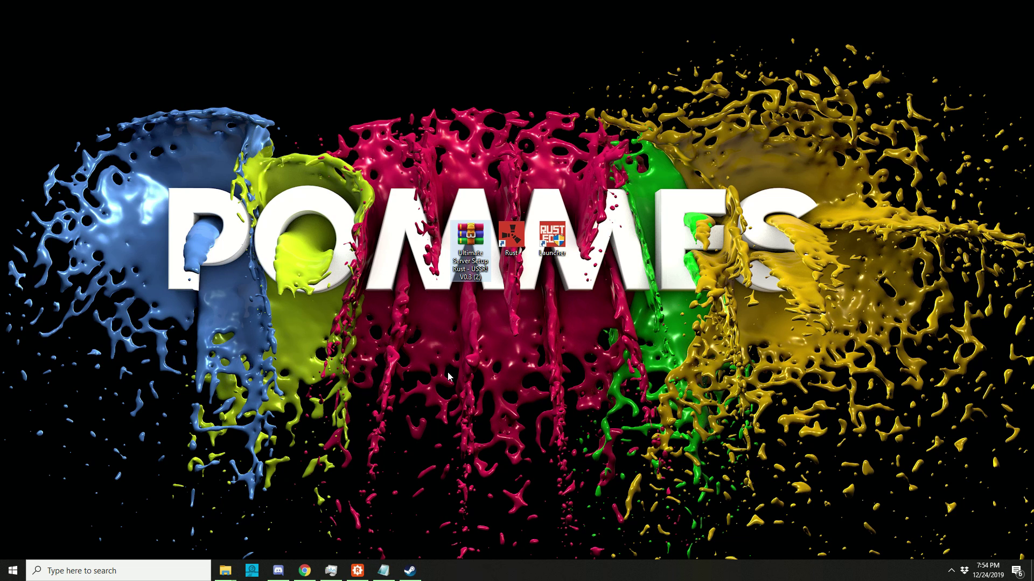
# View the WinRAR downloads page on the RARLAB site, then minimise the browser
pyautogui.click(305, 571)
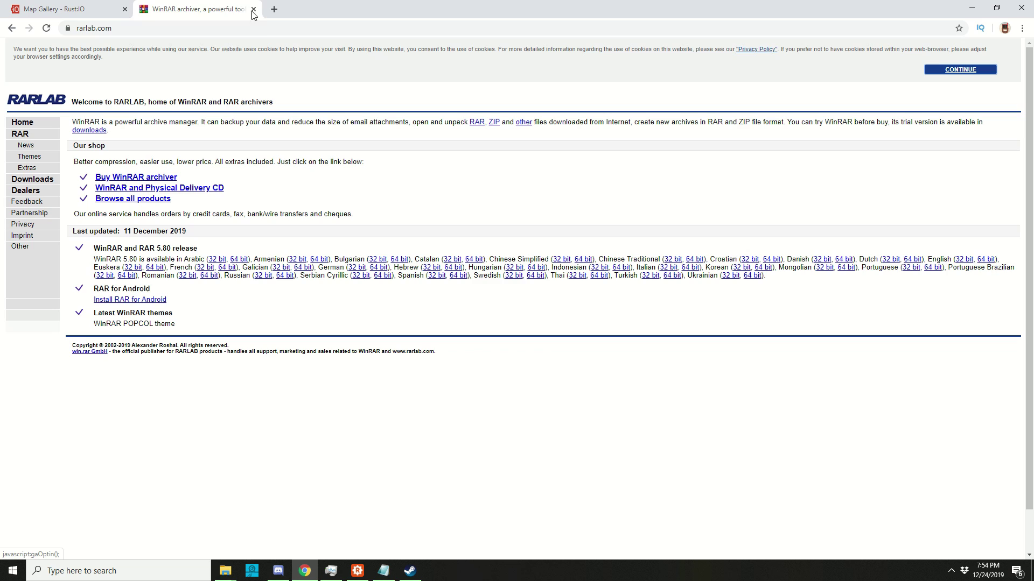
pyautogui.click(33, 179)
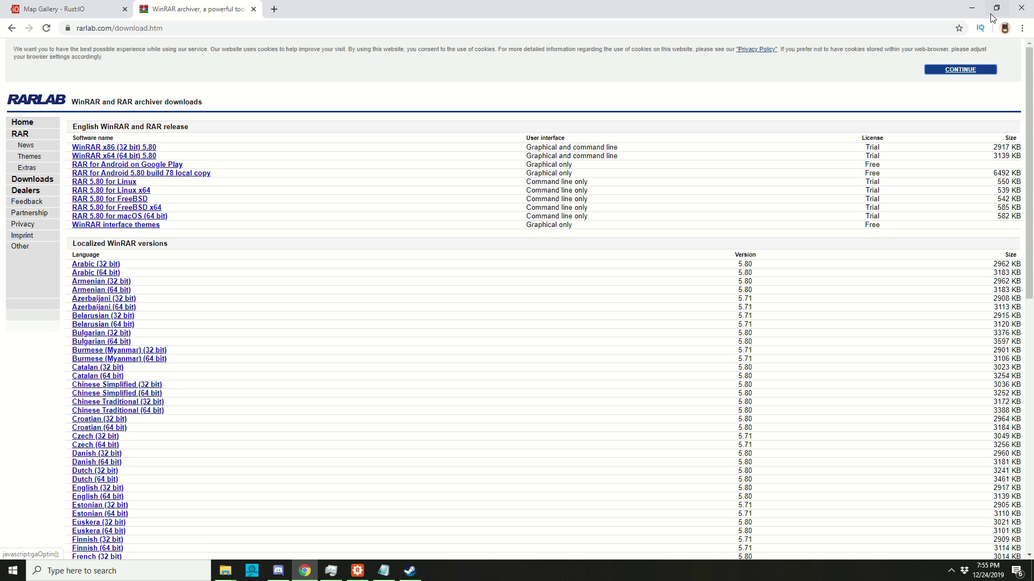
pyautogui.click(972, 8)
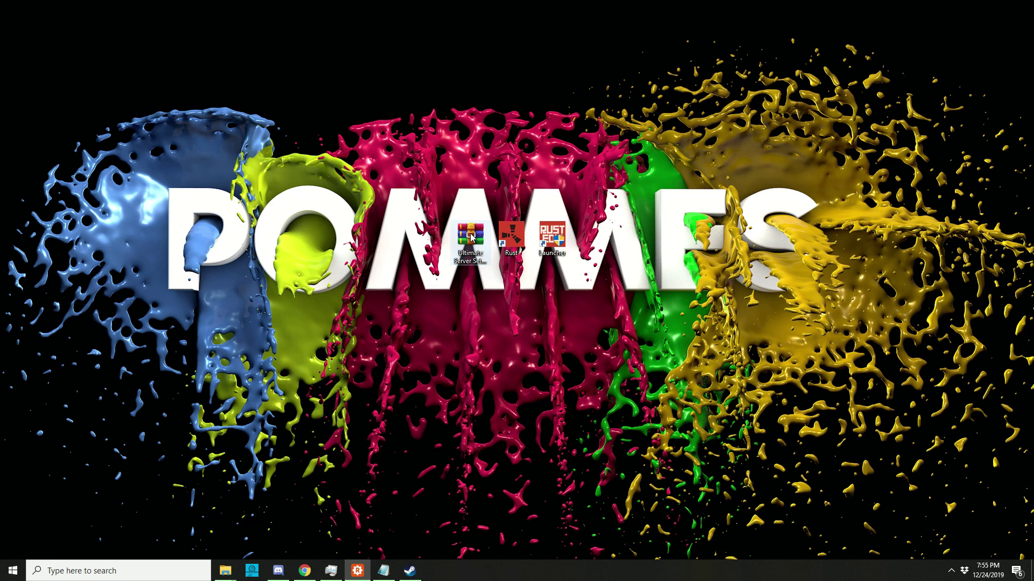
# Open the USSR V0.3 archive in WinRAR, dismiss the licence reminder, and move the window aside
pyautogui.doubleClick(472, 238)
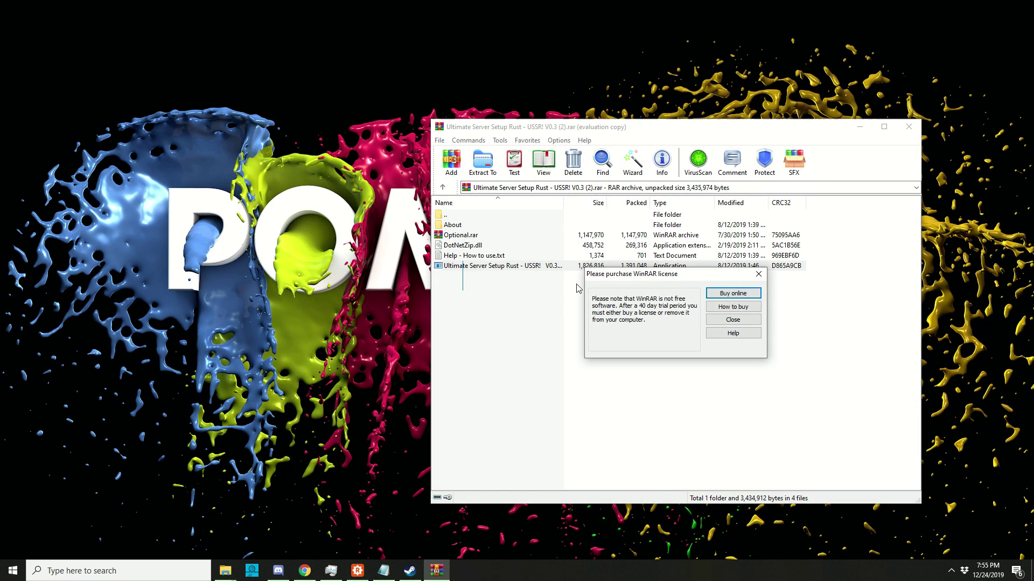
pyautogui.click(709, 321)
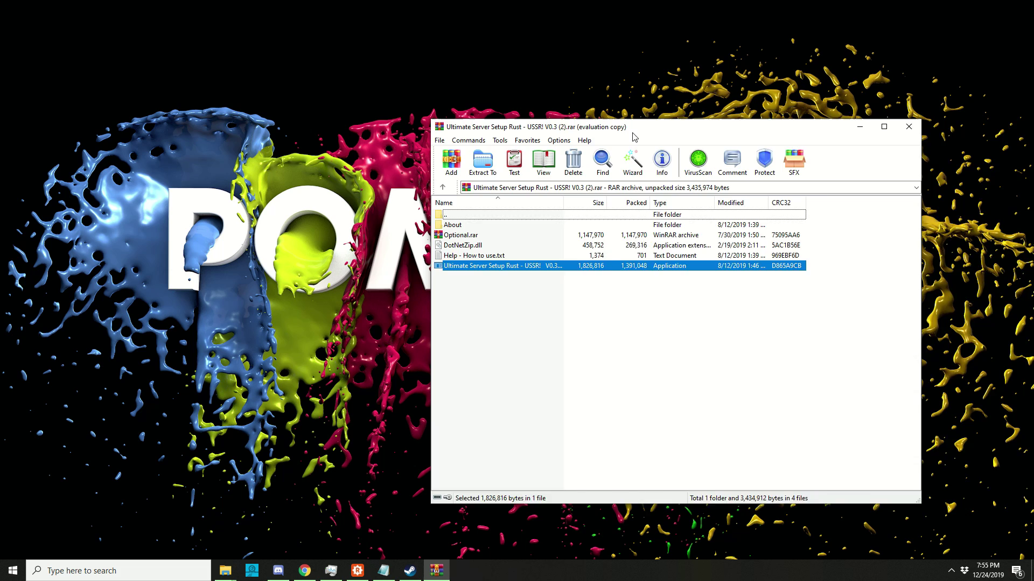
pyautogui.moveTo(622, 127); pyautogui.dragTo(732, 127)
# Create a new desktop folder named MyServer
pyautogui.rightClick(381, 237)
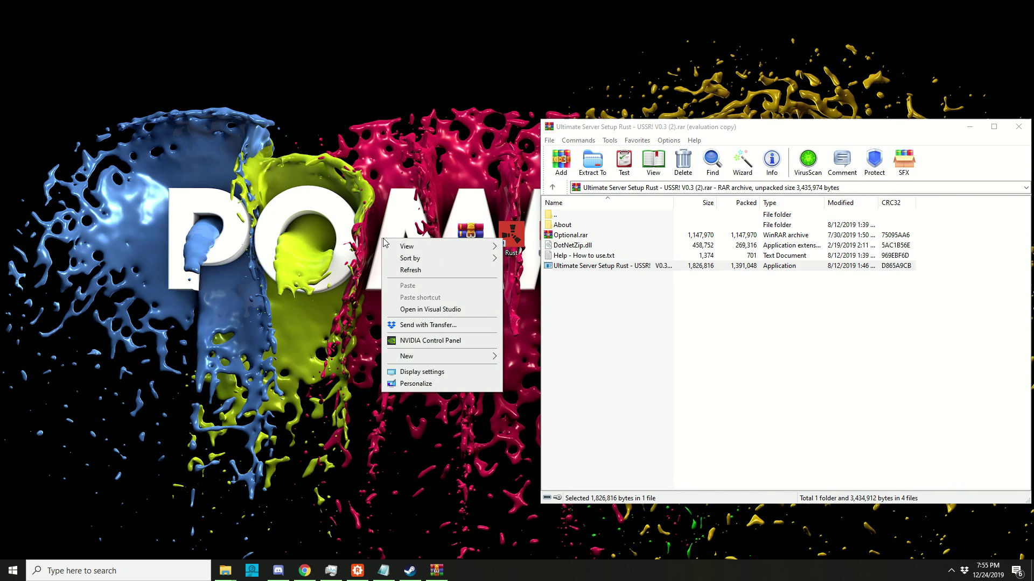
pyautogui.moveTo(431, 358)
pyautogui.click(518, 357)
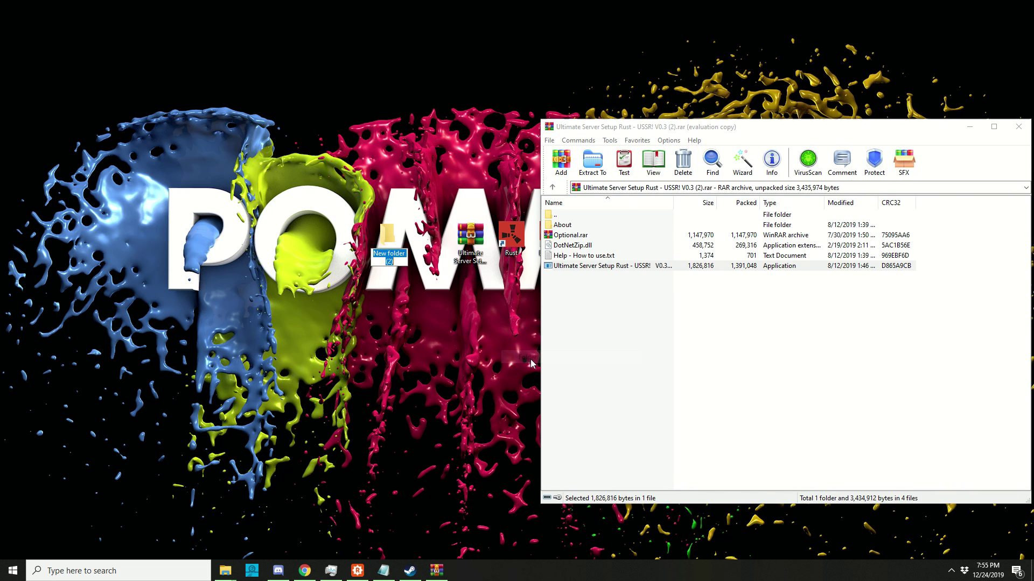
pyautogui.write('Server')
pyautogui.press('Return')
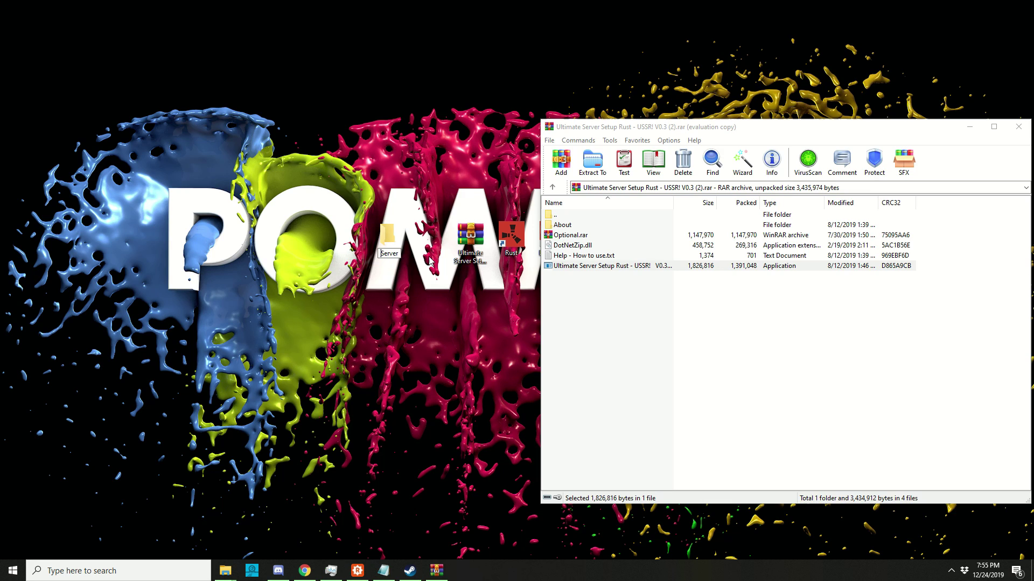
pyautogui.write('My')
pyautogui.press('BackSpace')
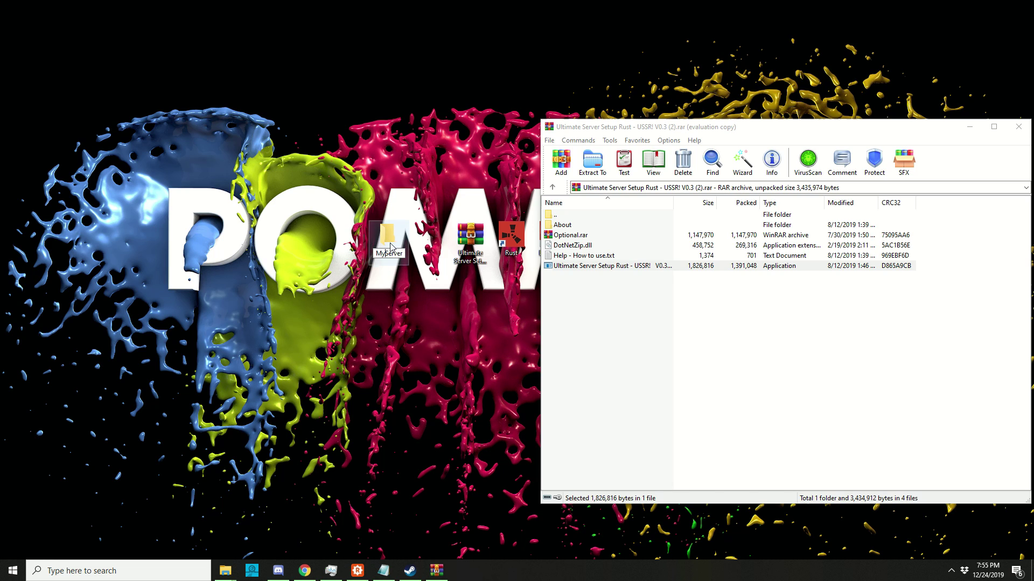
# Open the MyServer folder and place it beside the WinRAR archive window
pyautogui.click(393, 276)
pyautogui.doubleClick(401, 223)
pyautogui.moveTo(531, 208); pyautogui.dragTo(242, 158)
# Copy all five archive files into MyServer and launch the USSR V0.3 executable
pyautogui.moveTo(578, 311); pyautogui.dragTo(563, 222)
pyautogui.moveTo(581, 250); pyautogui.dragTo(251, 292)
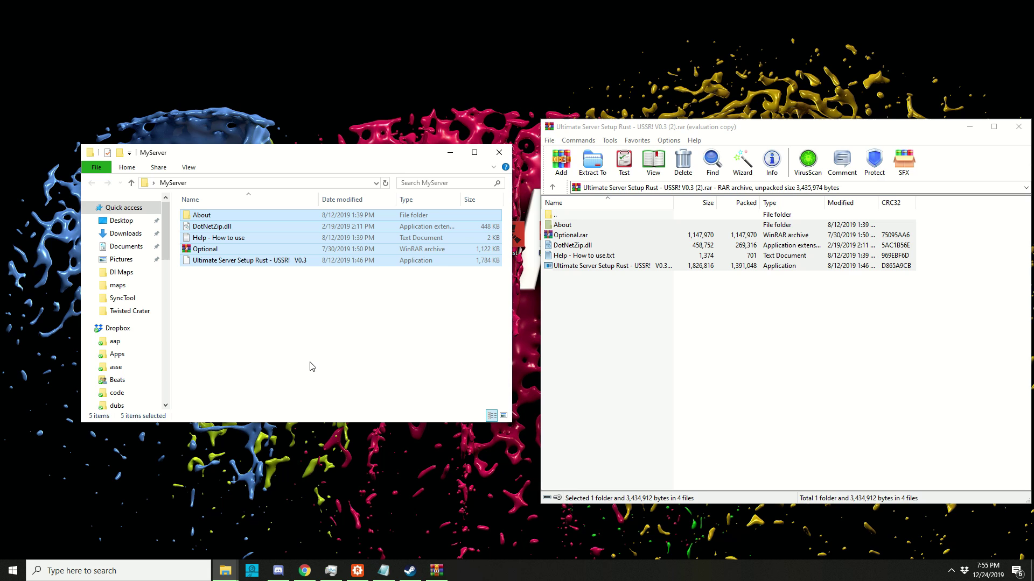
pyautogui.click(252, 327)
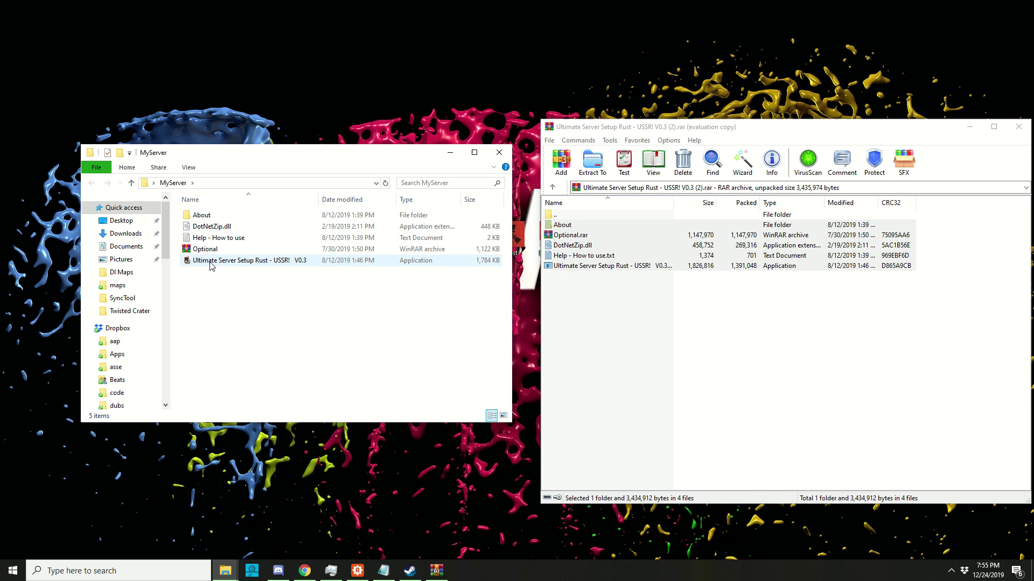
pyautogui.doubleClick(196, 261)
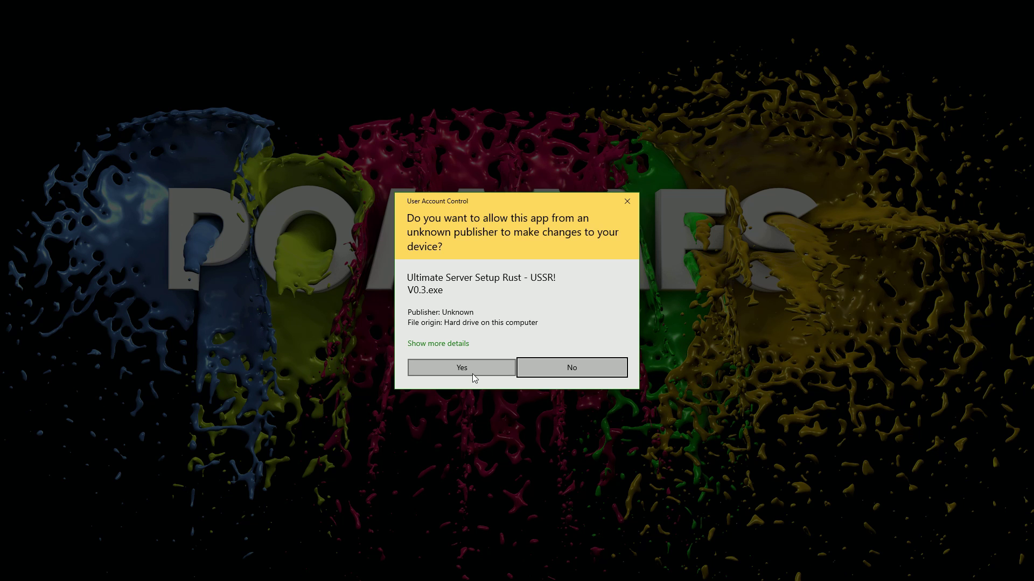
# Allow USSR at the UAC prompt and download the Normal Server files through SteamCMD
pyautogui.click(473, 374)
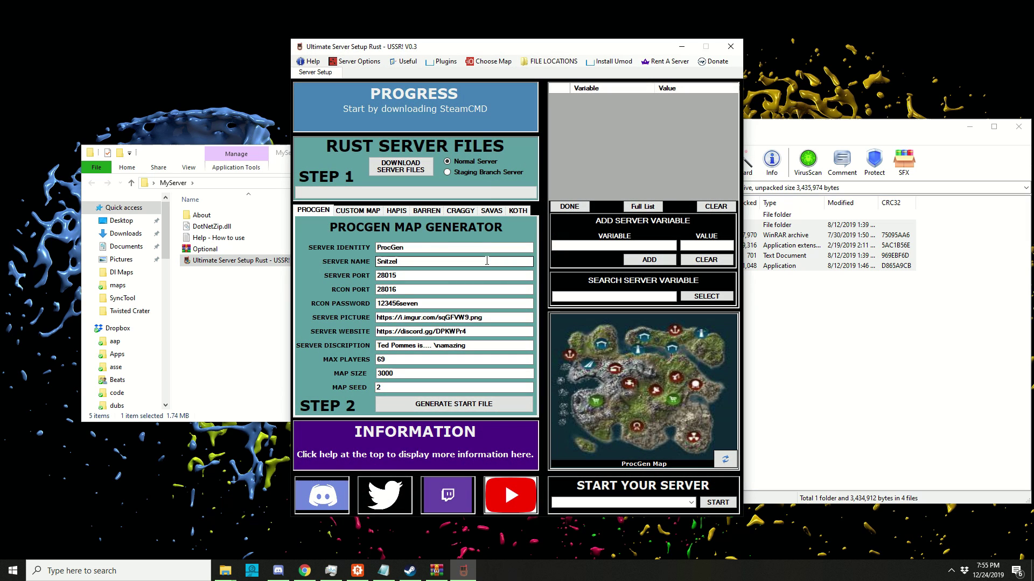
pyautogui.moveTo(418, 42); pyautogui.dragTo(443, 38)
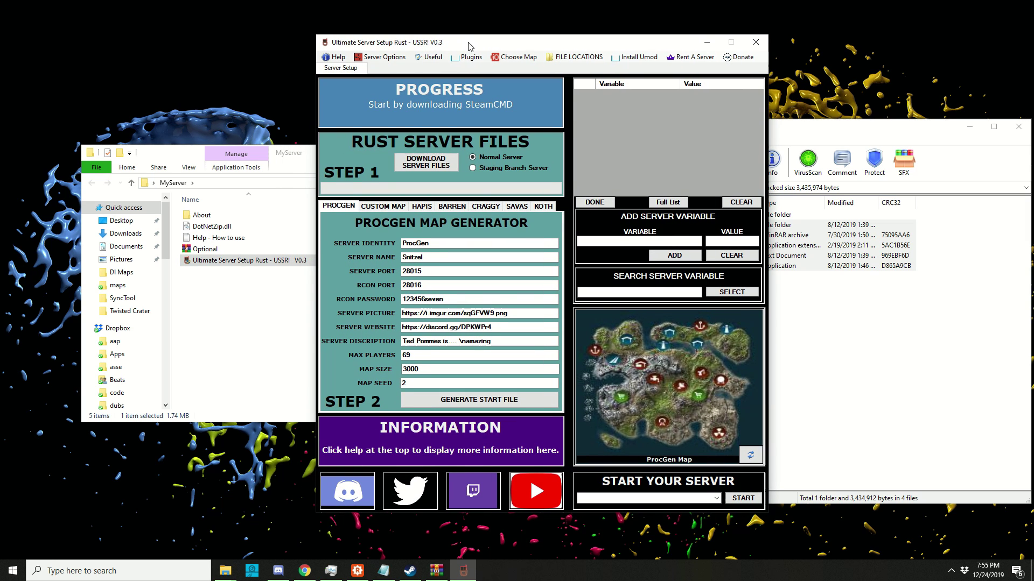
pyautogui.click(451, 168)
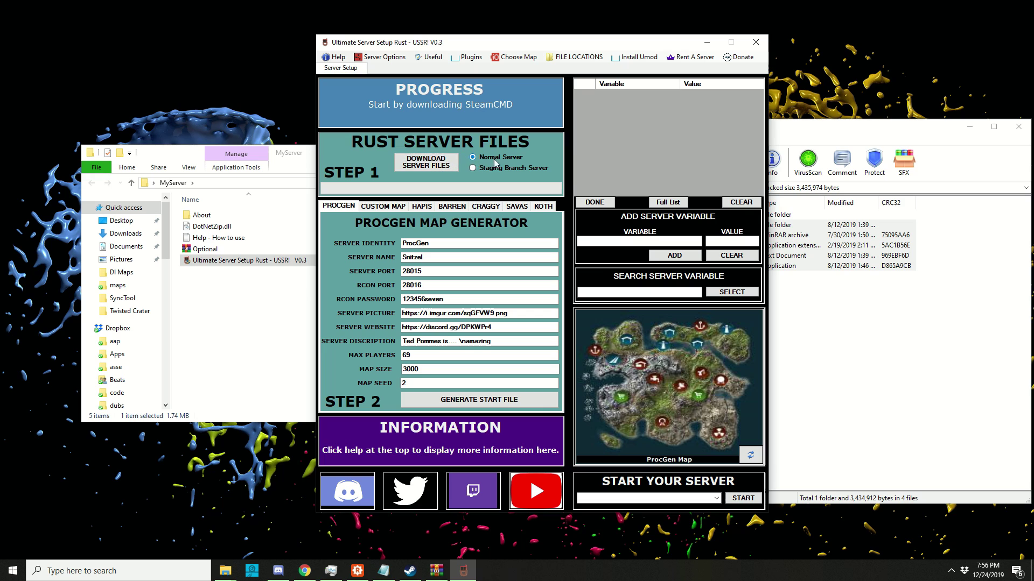
pyautogui.click(428, 166)
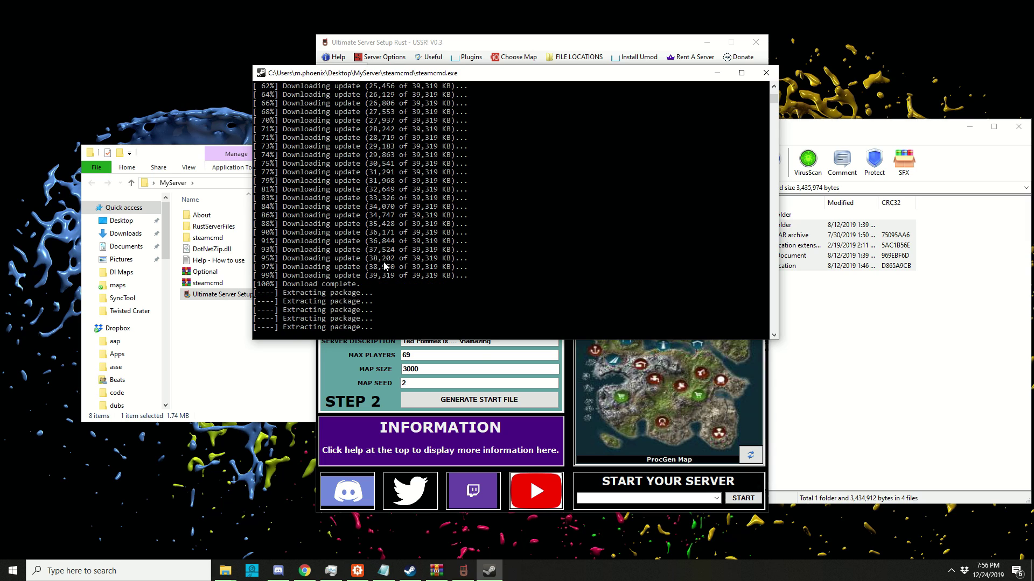
# Open update server.bat from MyServer\steamcmd in Notepad for editing
pyautogui.click(228, 351)
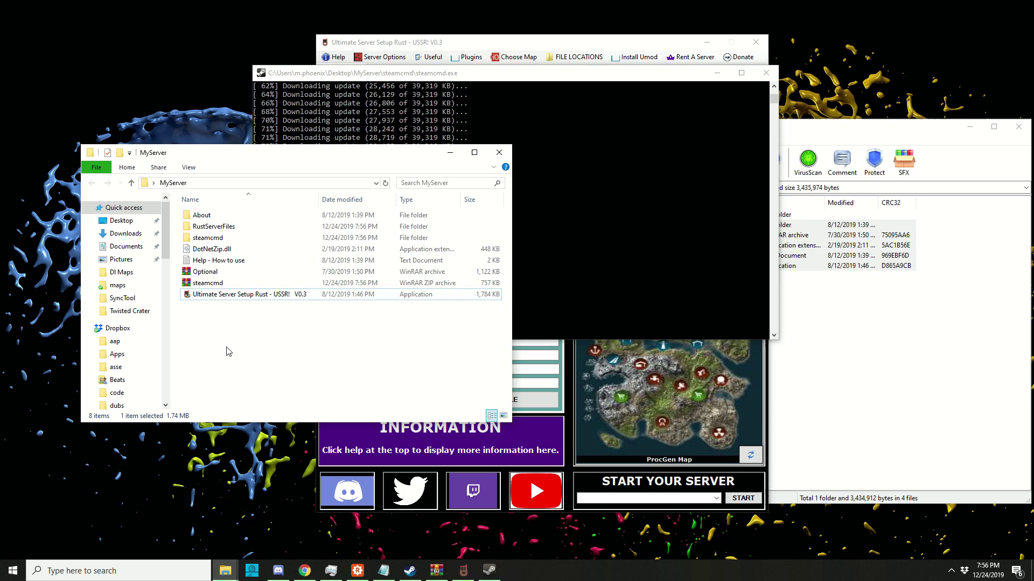
pyautogui.doubleClick(208, 237)
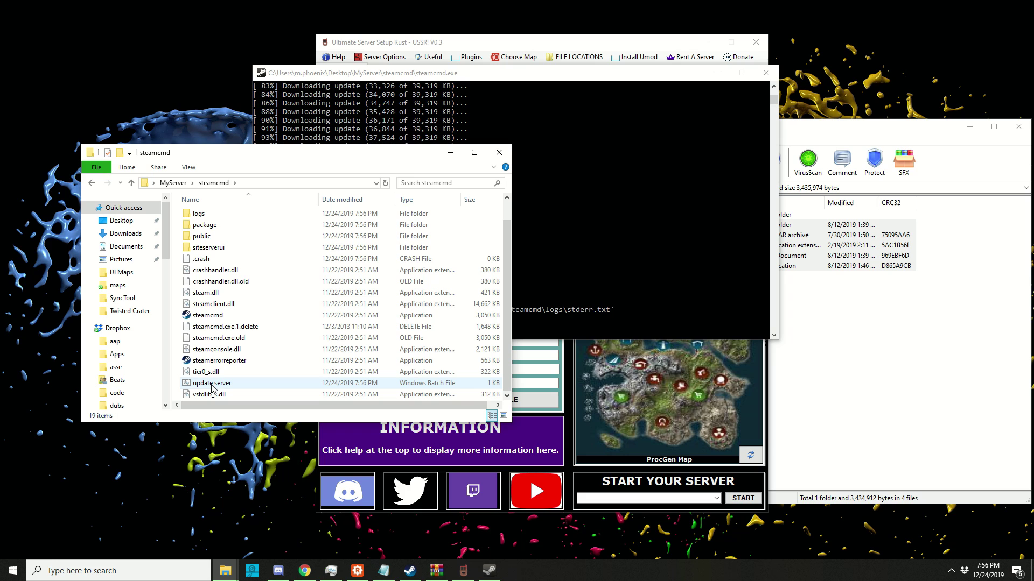
pyautogui.doubleClick(232, 384)
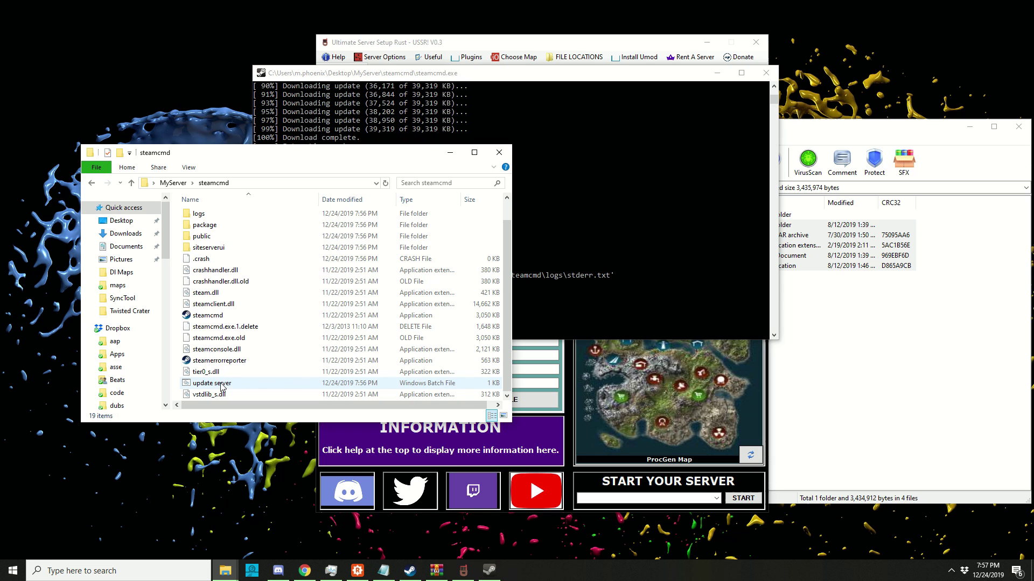
pyautogui.rightClick(215, 393)
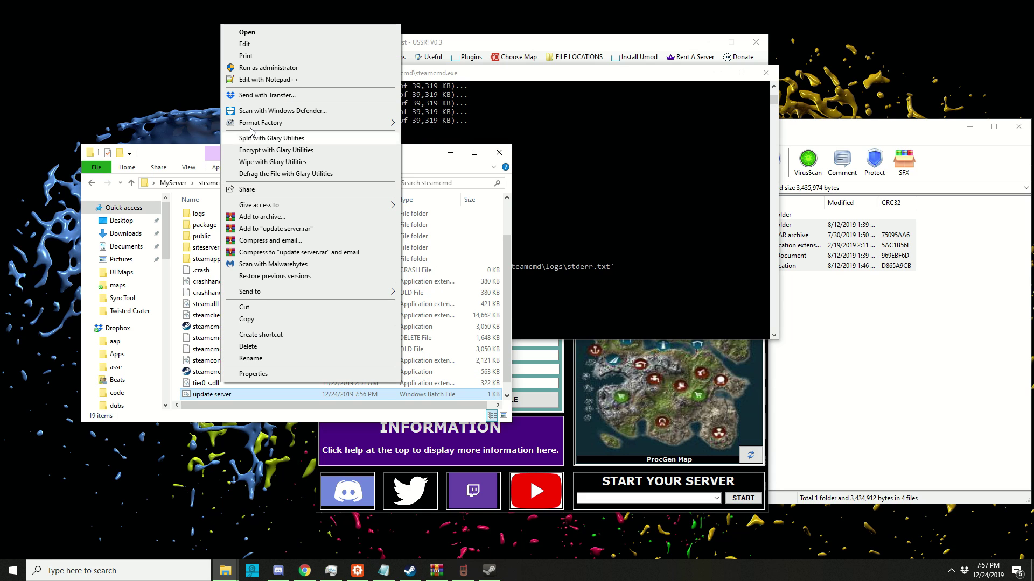
pyautogui.click(232, 42)
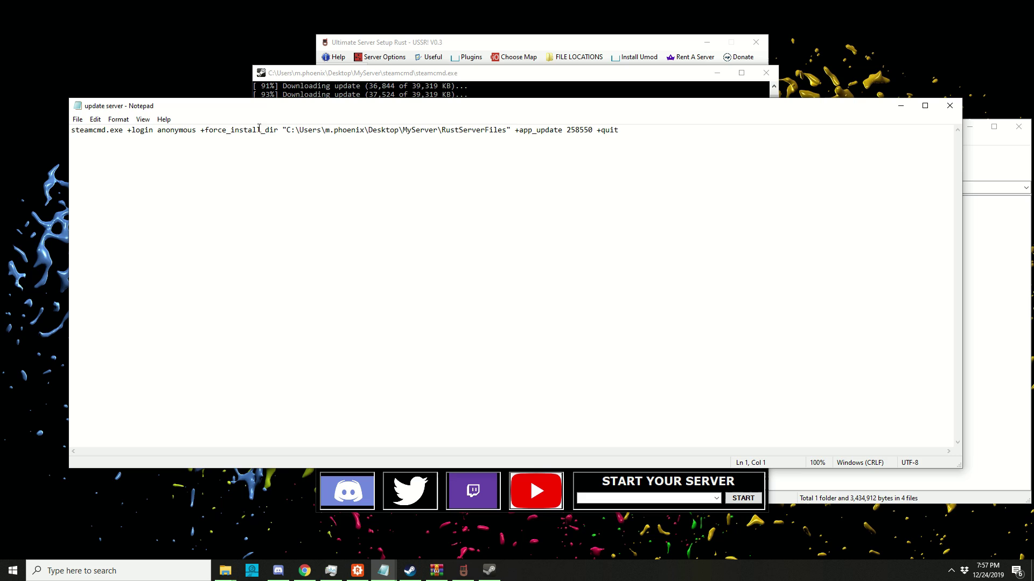
# Start trimming the user folder name in the install path, then check SteamCMD download progress
pyautogui.moveTo(206, 130); pyautogui.dragTo(507, 131)
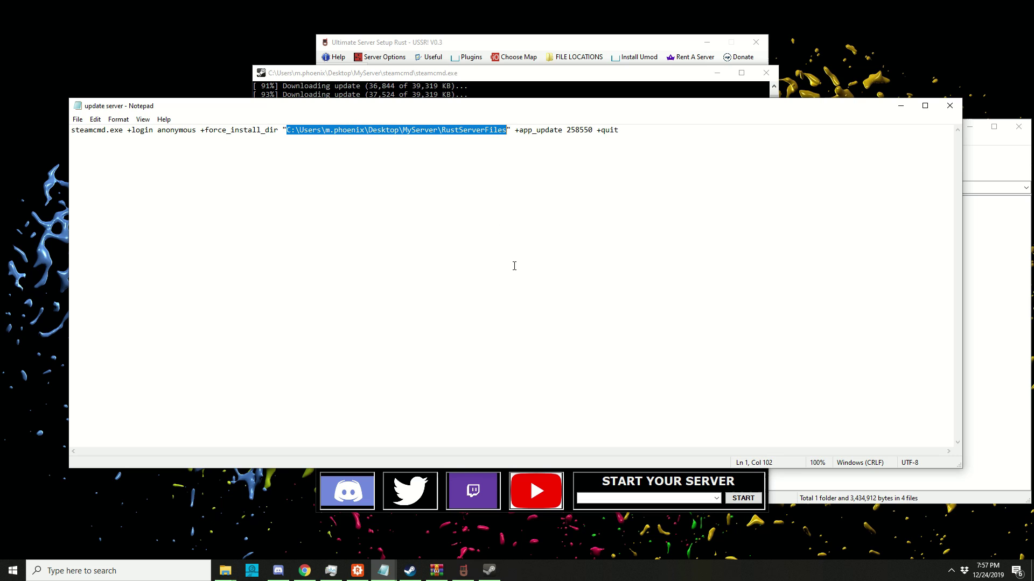
pyautogui.click(368, 131)
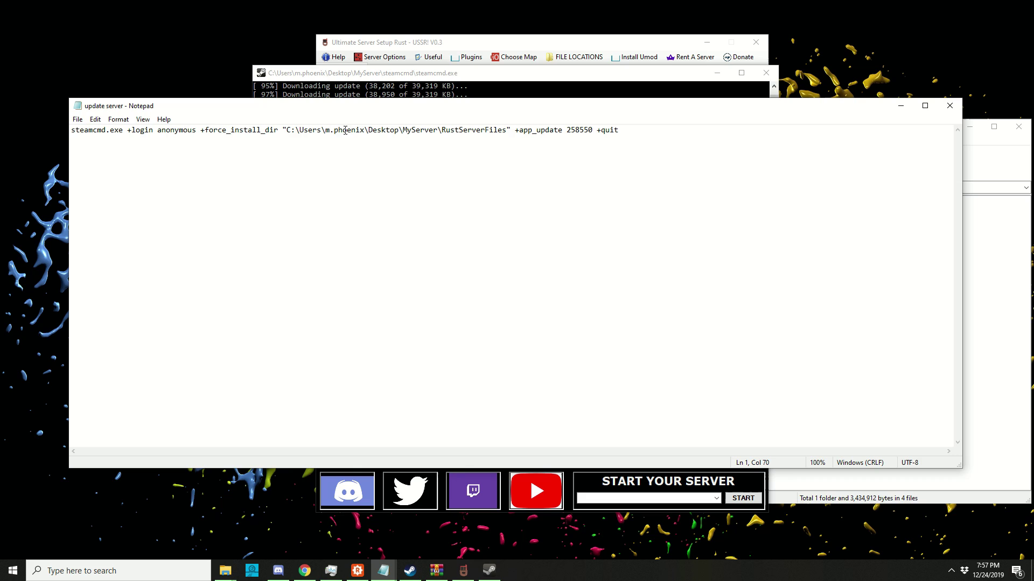
pyautogui.press('BackSpace')
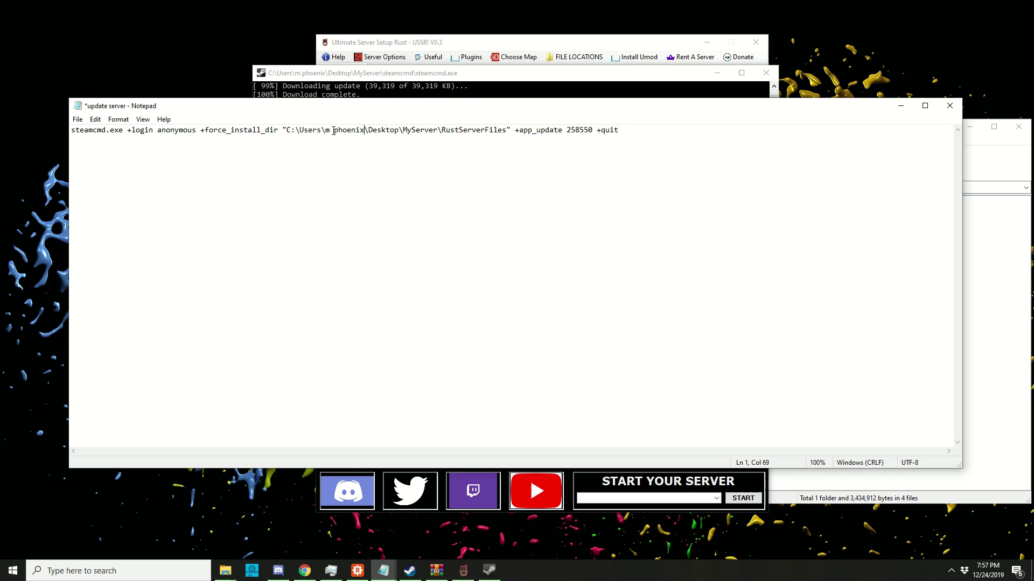
pyautogui.moveTo(333, 130); pyautogui.dragTo(289, 132)
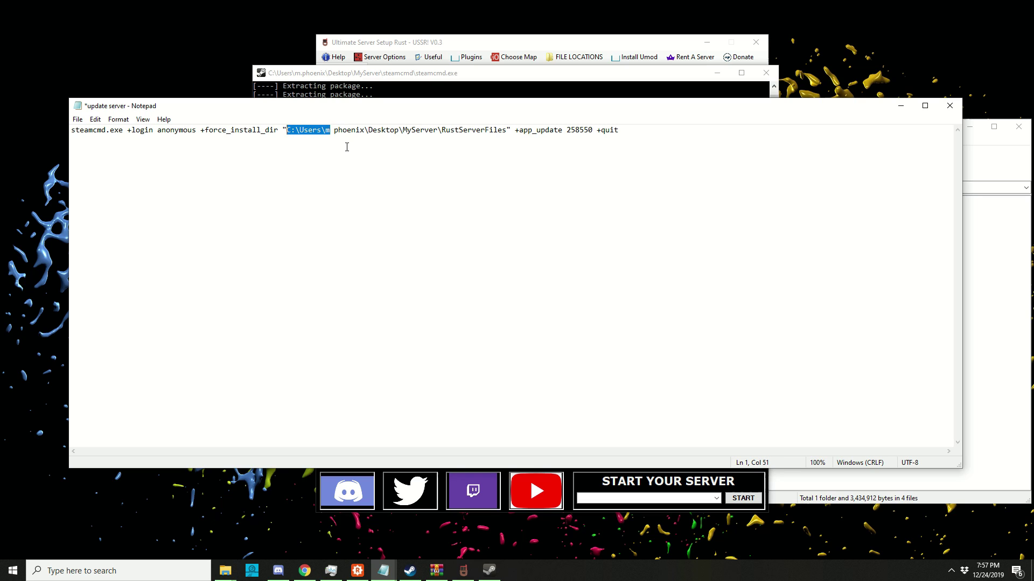
pyautogui.click(501, 46)
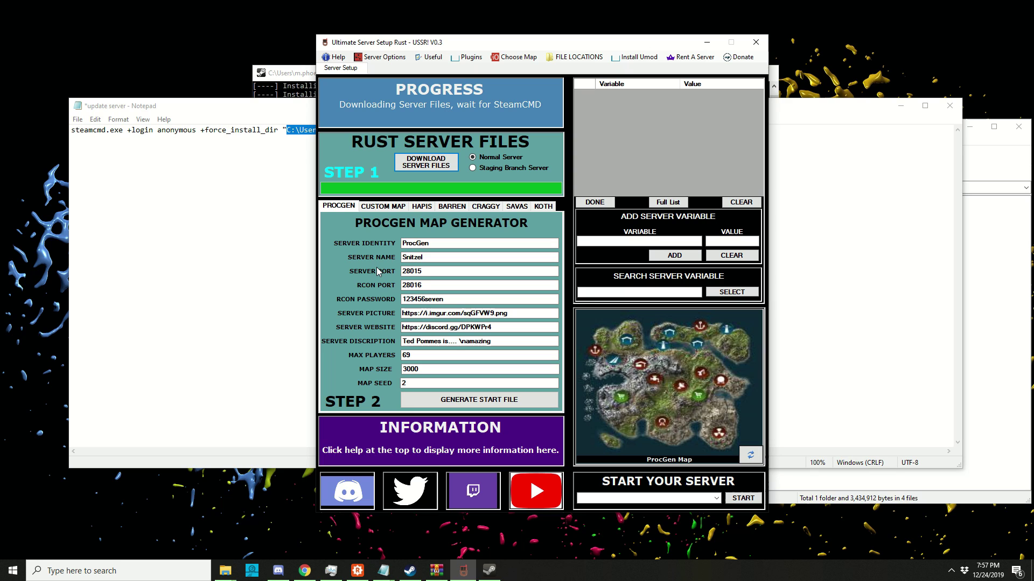
pyautogui.click(309, 77)
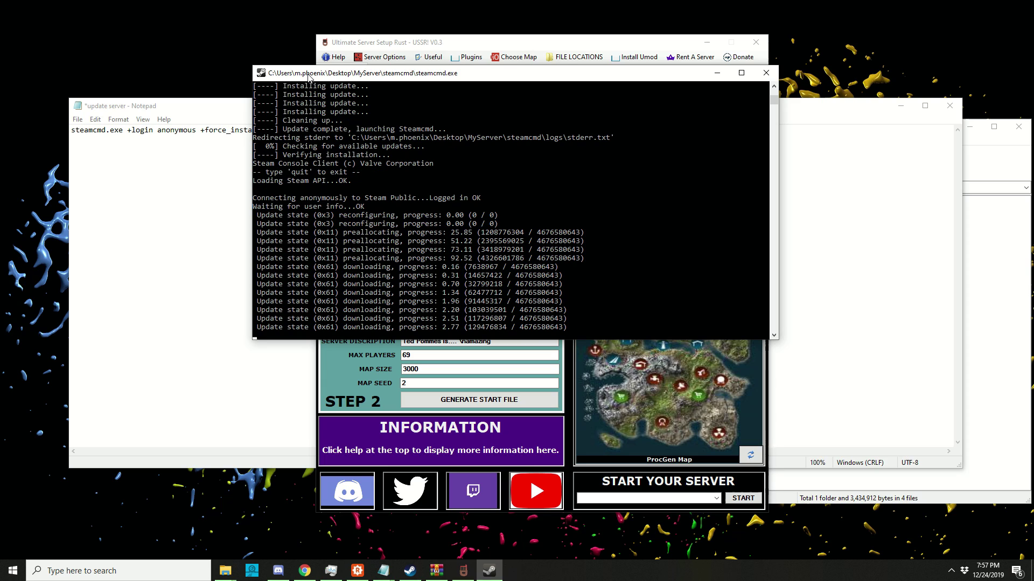
# Replace the stray space in the user folder name with a dot and select the path
pyautogui.click(146, 215)
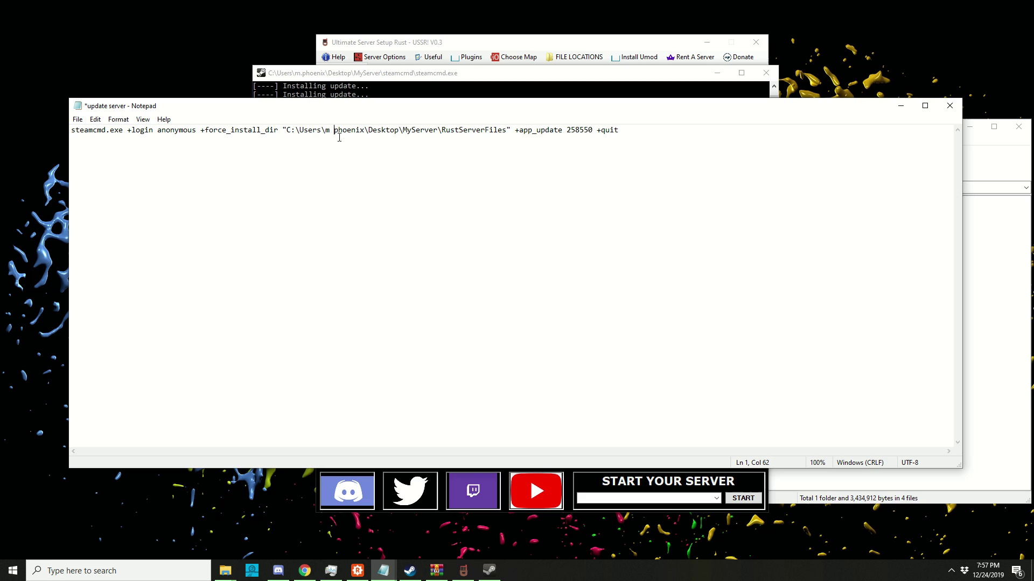
pyautogui.press('BackSpace')
pyautogui.write('.')
pyautogui.moveTo(287, 130); pyautogui.dragTo(505, 133)
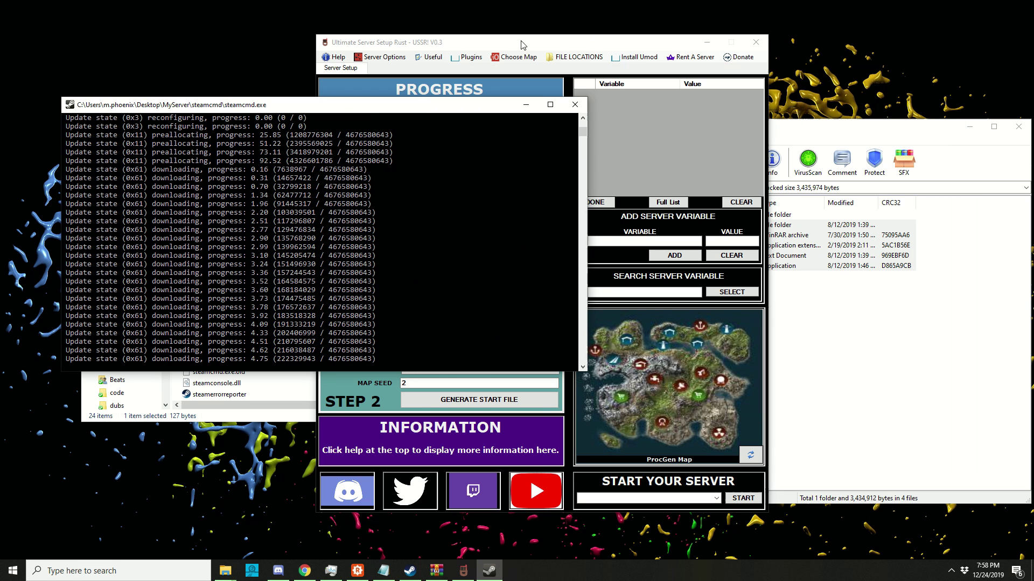
# Move the USSR window to show the download log, then switch to the Rust:IO Map Gallery tab
pyautogui.moveTo(483, 46); pyautogui.dragTo(588, 29)
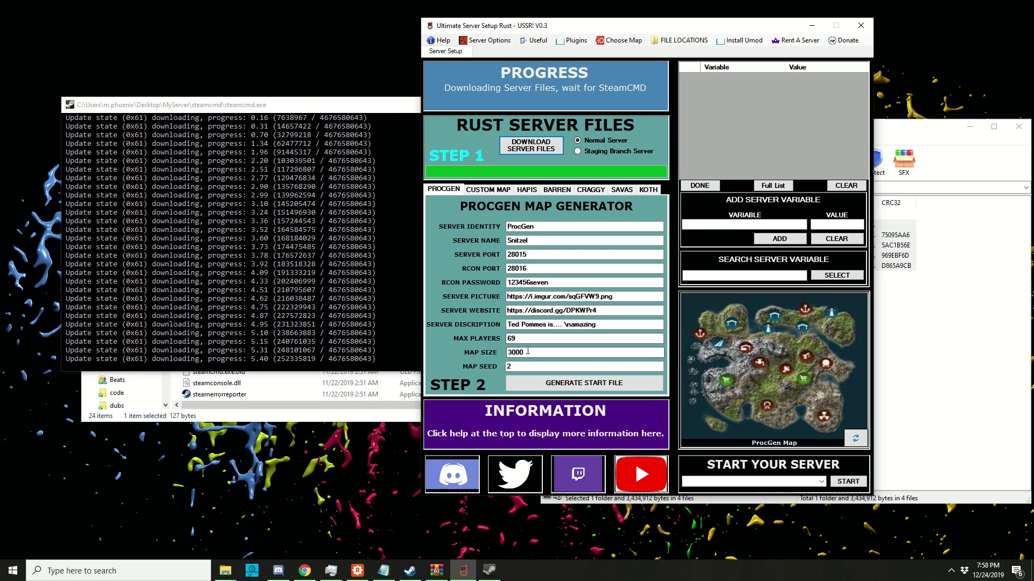
pyautogui.press('Tab')
pyautogui.press('Tab')
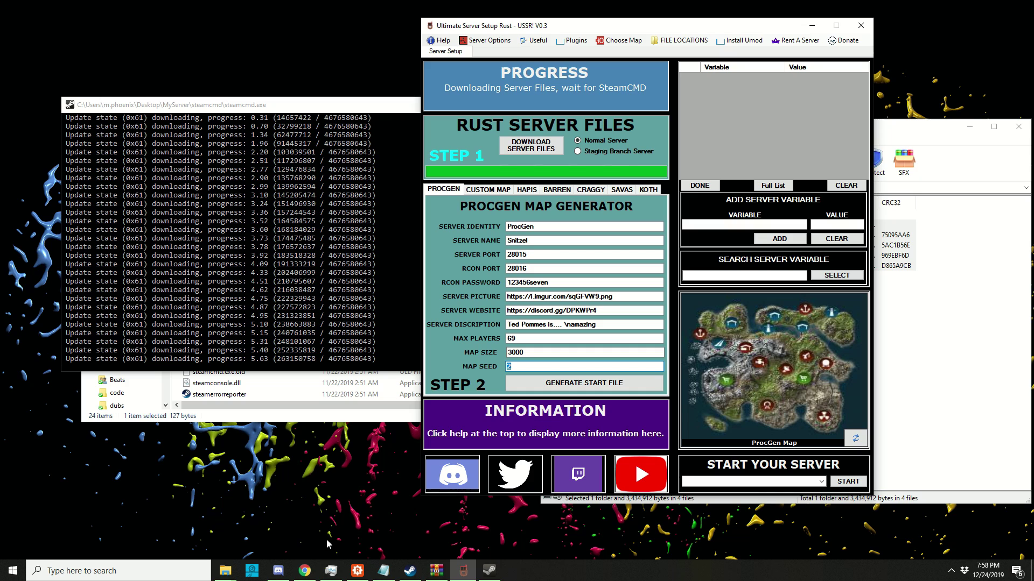
pyautogui.click(304, 570)
pyautogui.click(59, 9)
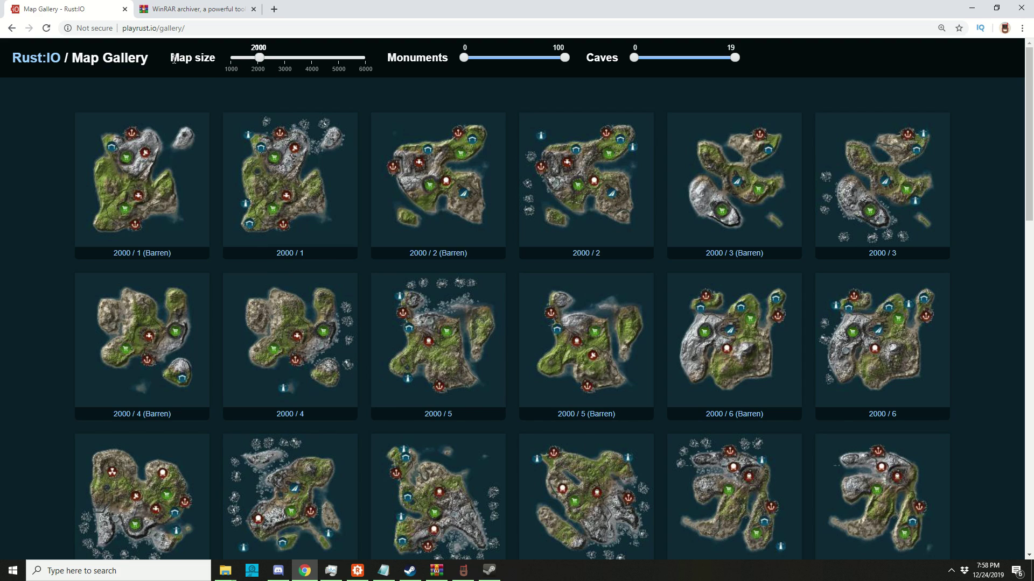
# Open the 2000 / 1 procedural map from the gallery and preview its full layout
pyautogui.moveTo(173, 60); pyautogui.dragTo(260, 78)
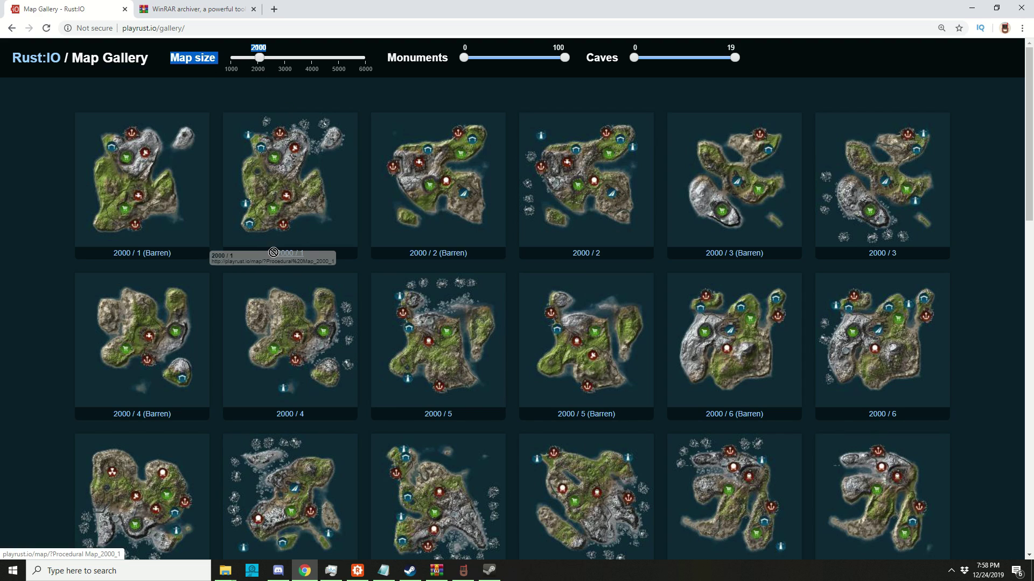
pyautogui.click(303, 259)
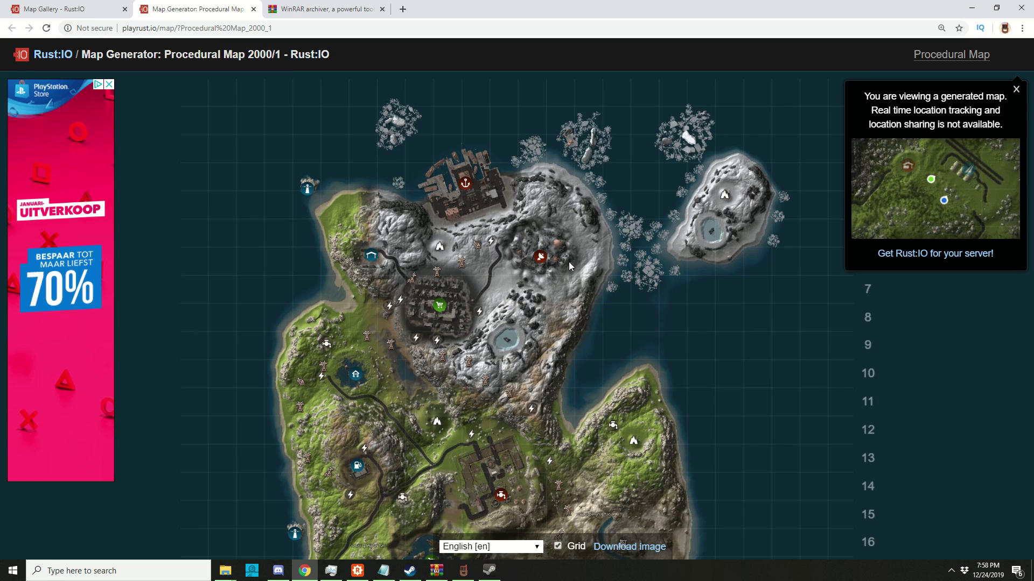
pyautogui.scroll(-3, 568, 262)
pyautogui.scroll(2, 521, 345)
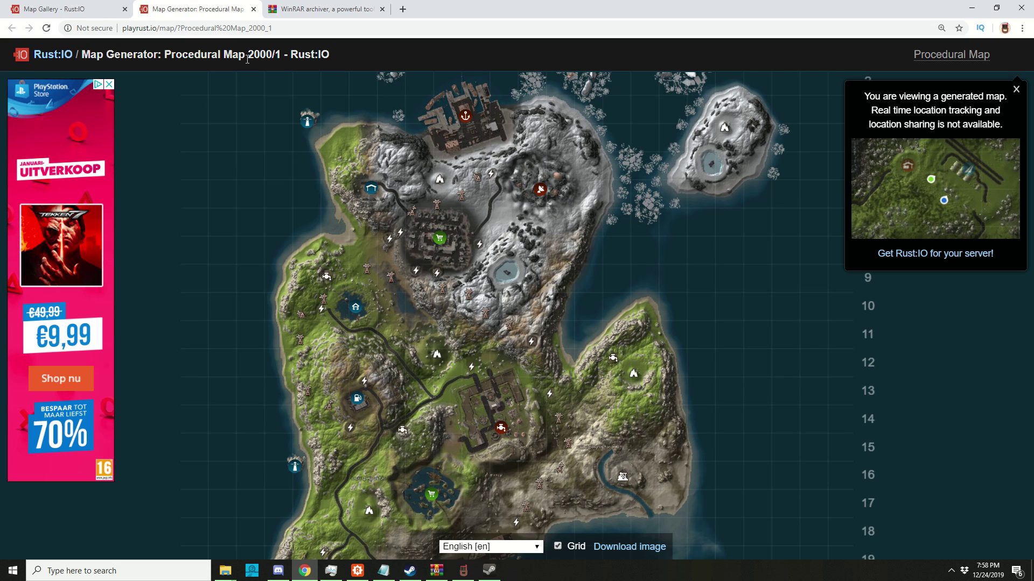
pyautogui.moveTo(247, 56); pyautogui.dragTo(277, 55)
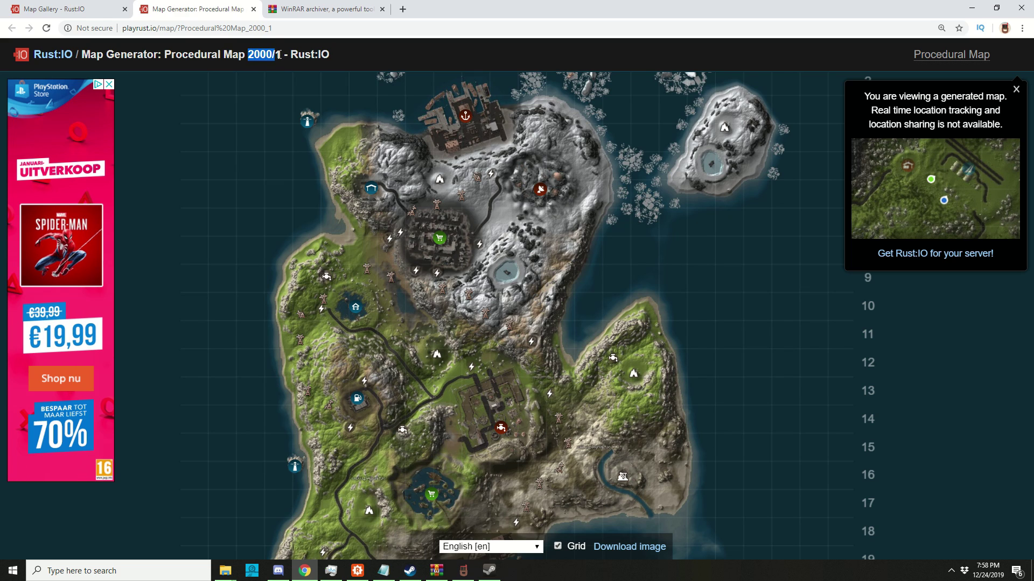
# Enter map size 2000 and map seed 1 in USSR
pyautogui.hotkey('alt', 'Tab')
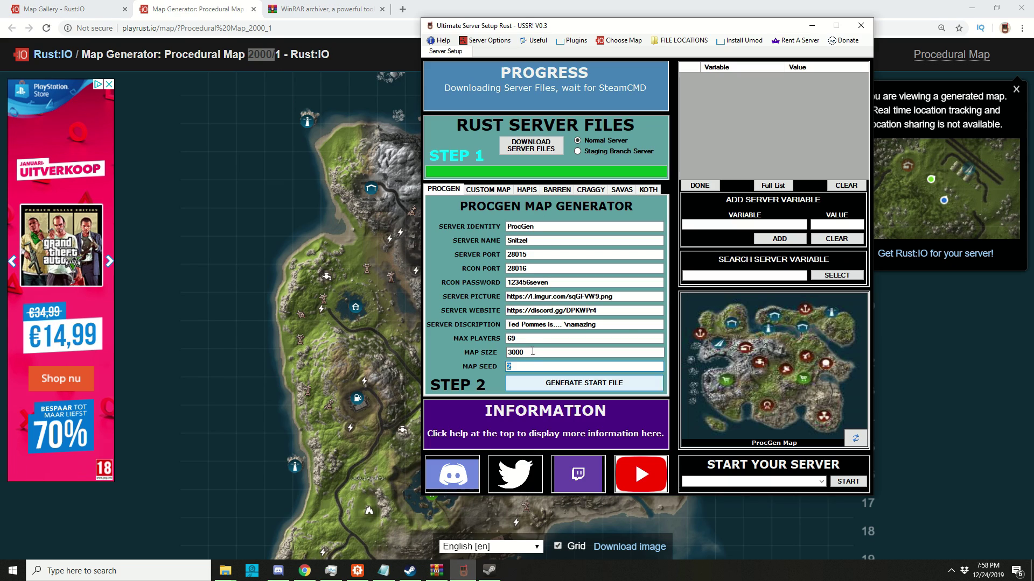
pyautogui.doubleClick(518, 366)
pyautogui.hotkey('shift', 'Tab')
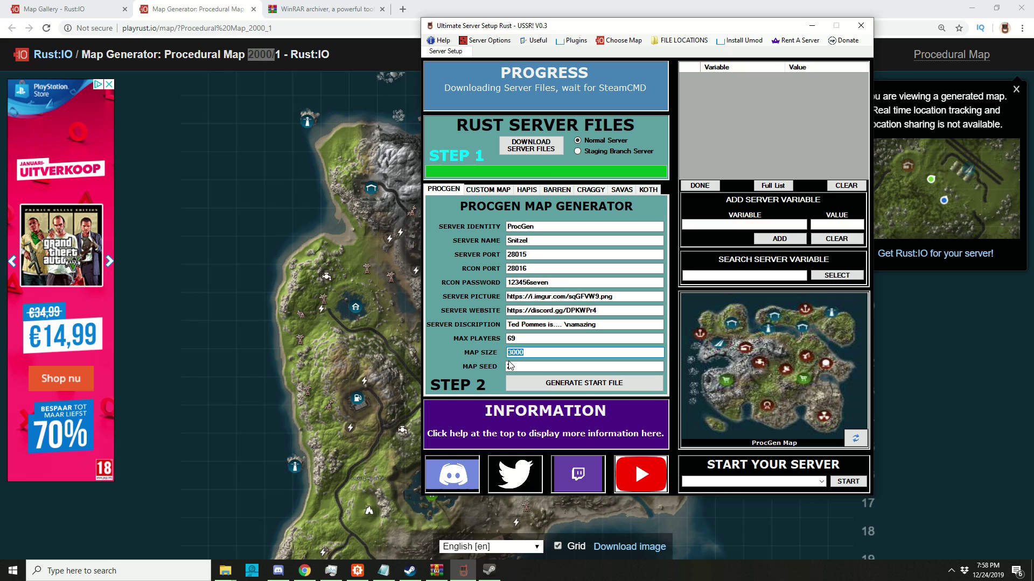
pyautogui.write('2000')
pyautogui.press('Tab')
pyautogui.write('1')
# Generate the start file and choose Start Server File ProcGen.bat as the launcher
pyautogui.click(582, 388)
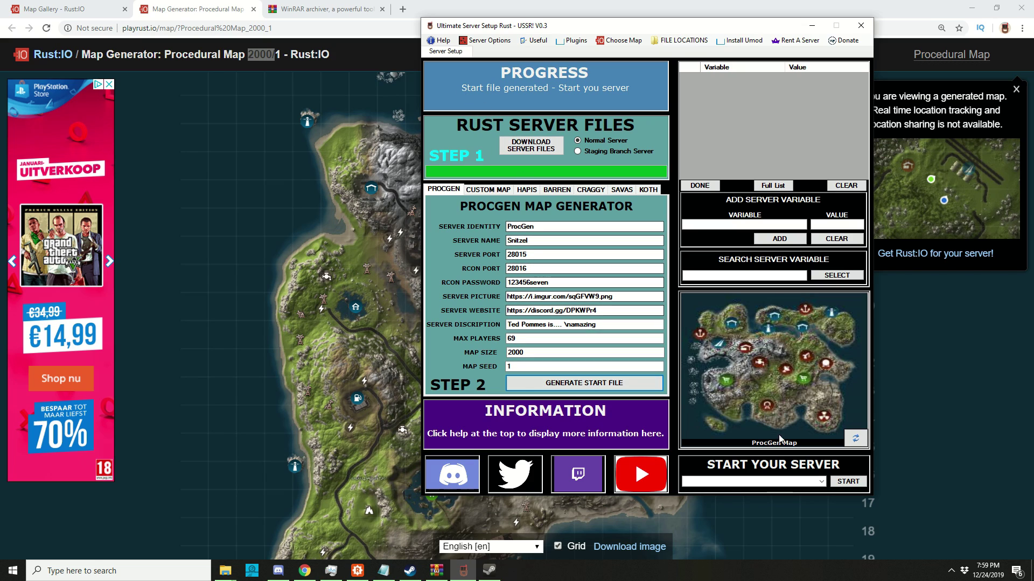
pyautogui.click(822, 481)
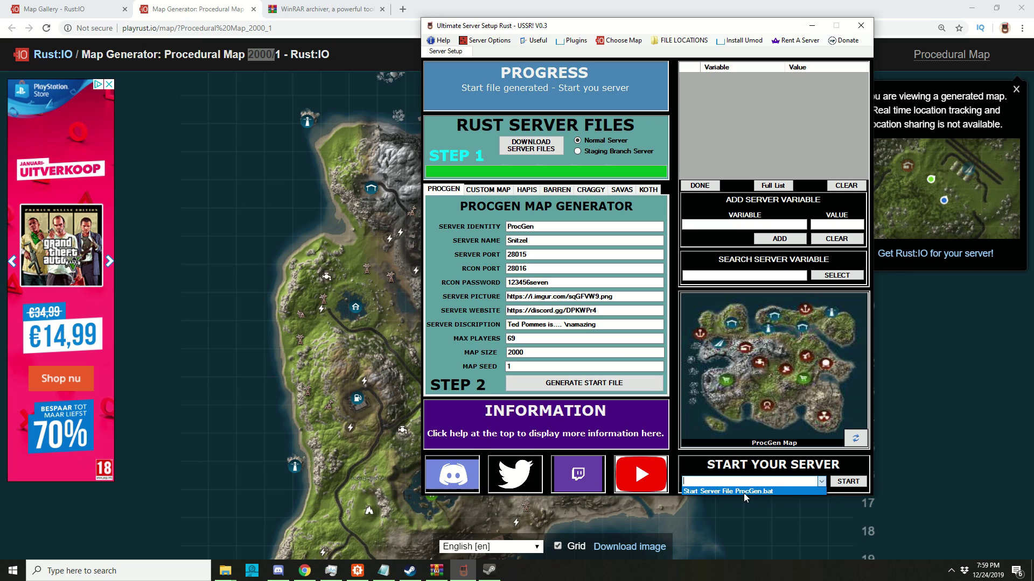
pyautogui.click(781, 494)
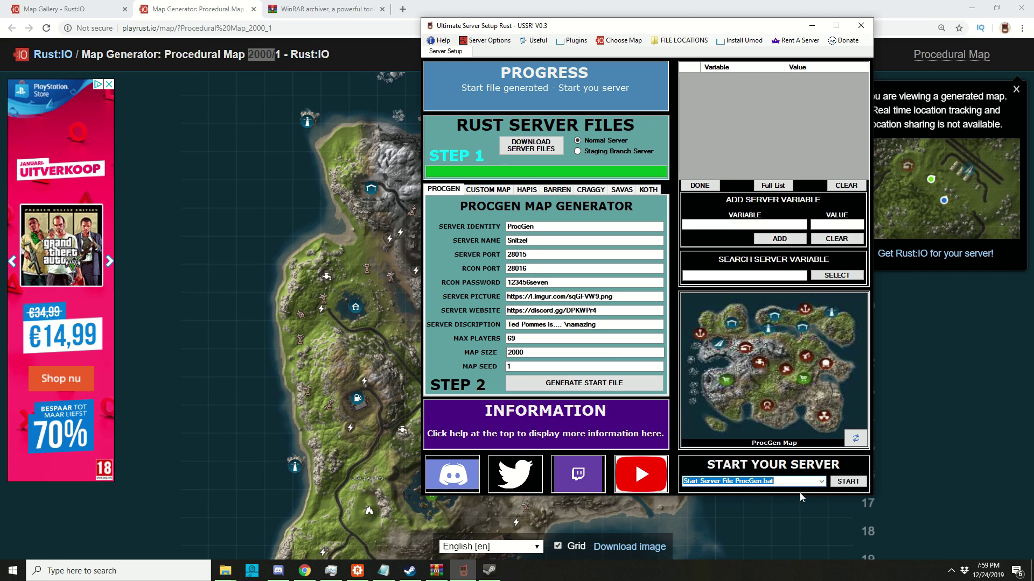
# Start the ProcGen server and let SteamCMD finish installing Rust server app 258550
pyautogui.click(848, 482)
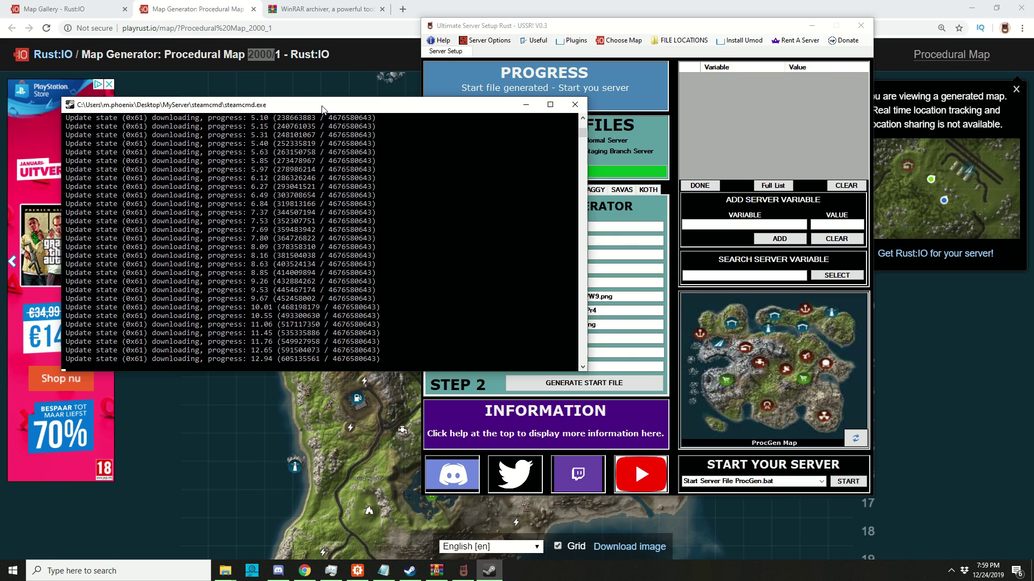
pyautogui.moveTo(322, 109); pyautogui.dragTo(409, 85)
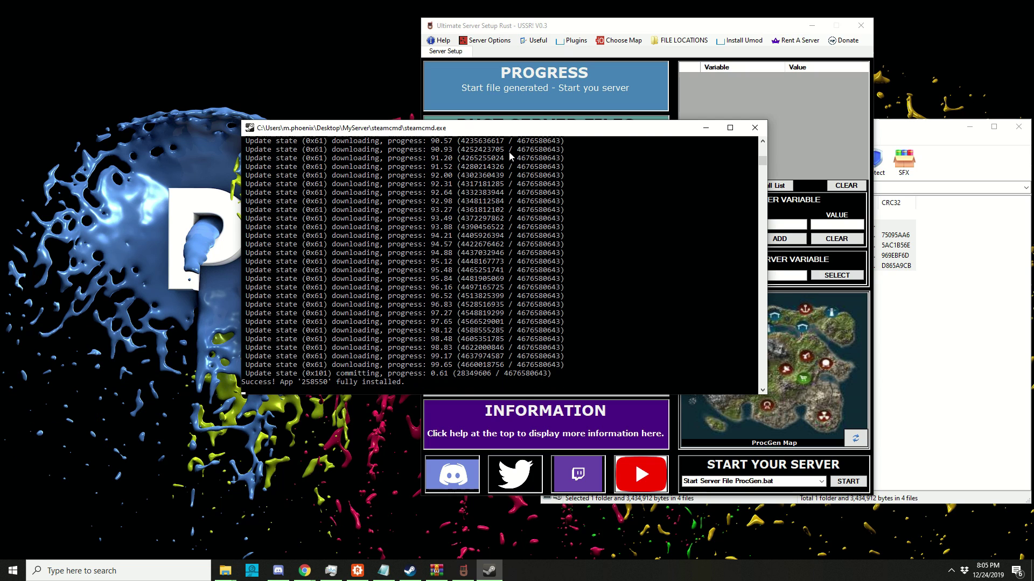
# Open the RustServerFiles folder from FILE LOCATIONS and bring up options for Start Server File ProcGen
pyautogui.moveTo(645, 25); pyautogui.dragTo(503, 51)
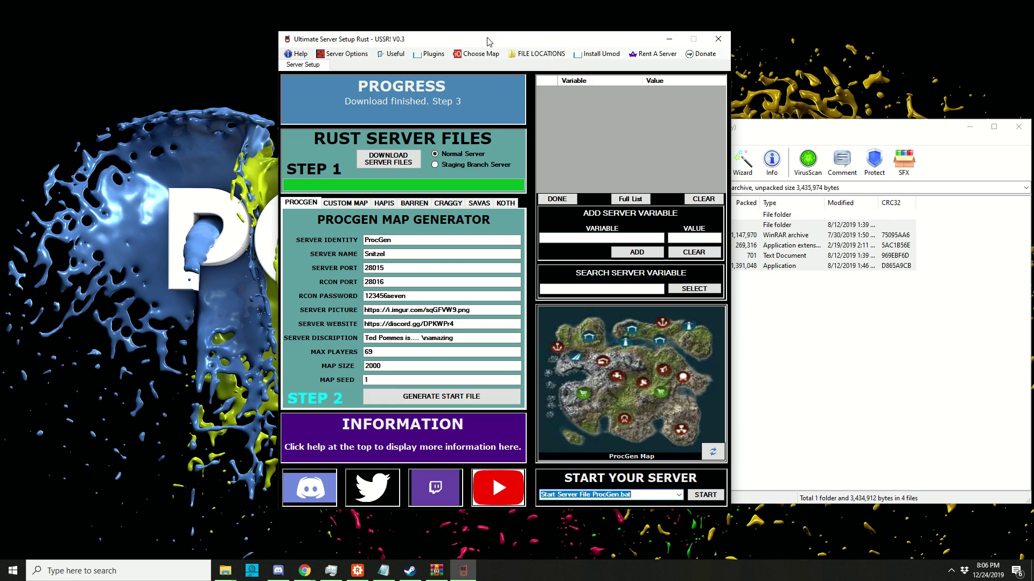
pyautogui.click(528, 55)
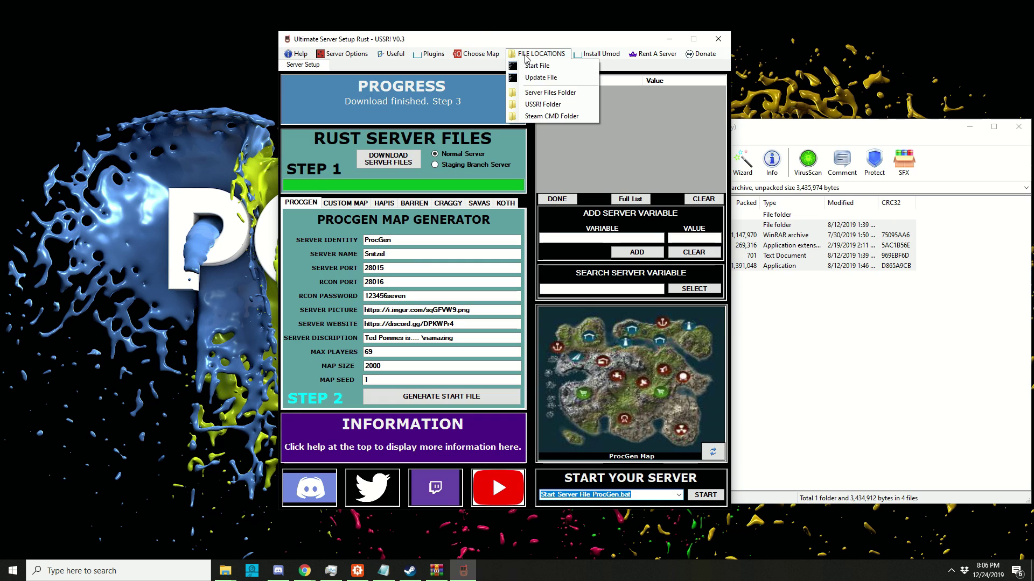
pyautogui.click(548, 97)
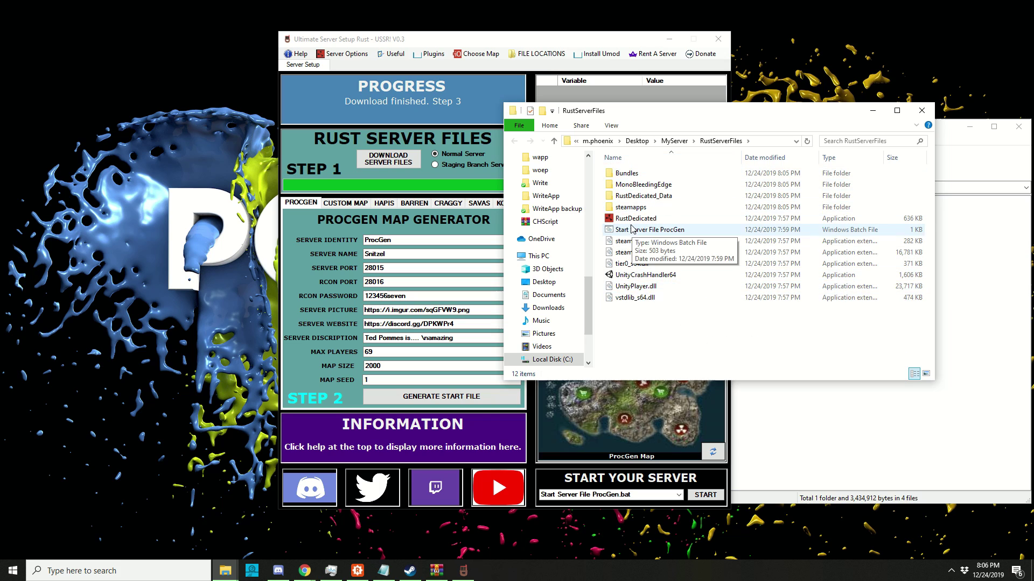
pyautogui.click(635, 219)
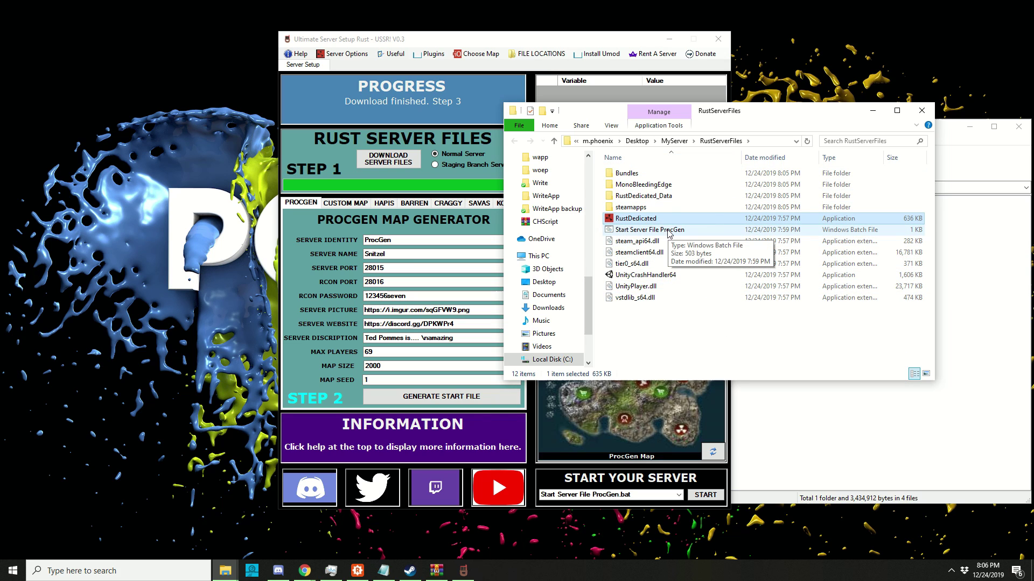
pyautogui.moveTo(719, 105); pyautogui.dragTo(779, 106)
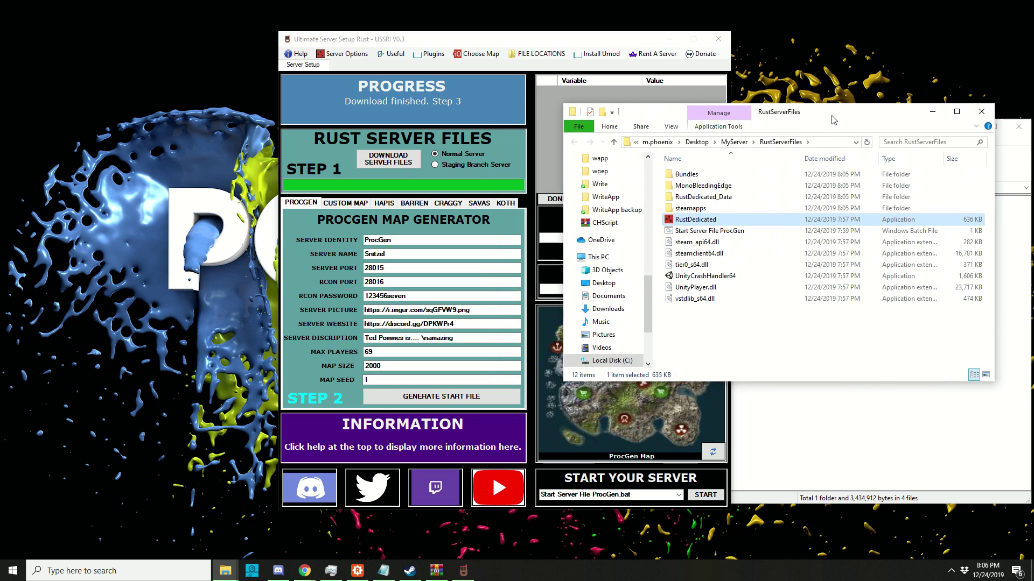
pyautogui.click(697, 230)
pyautogui.rightClick(703, 231)
pyautogui.click(742, 222)
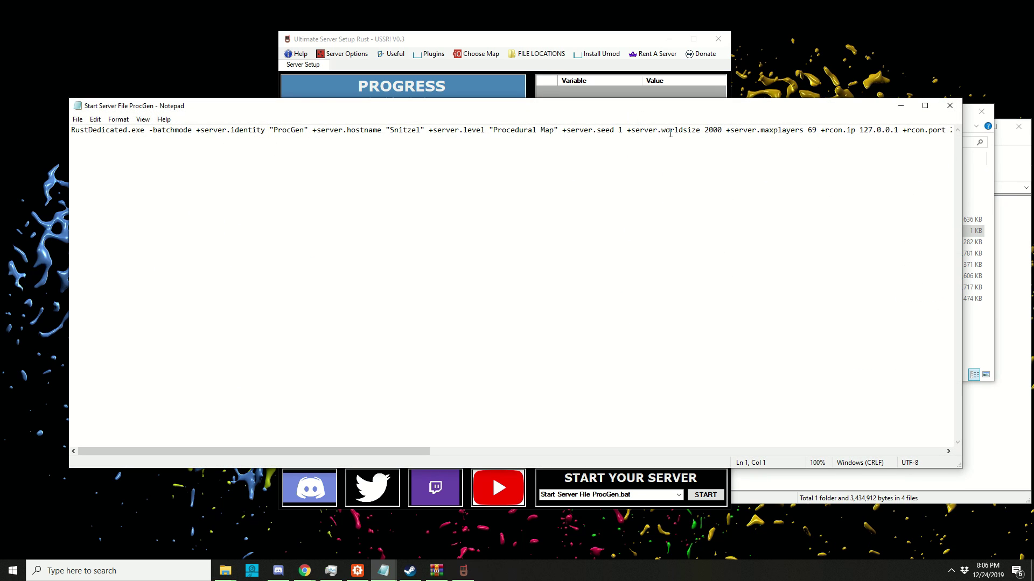
pyautogui.moveTo(632, 131); pyautogui.dragTo(719, 134)
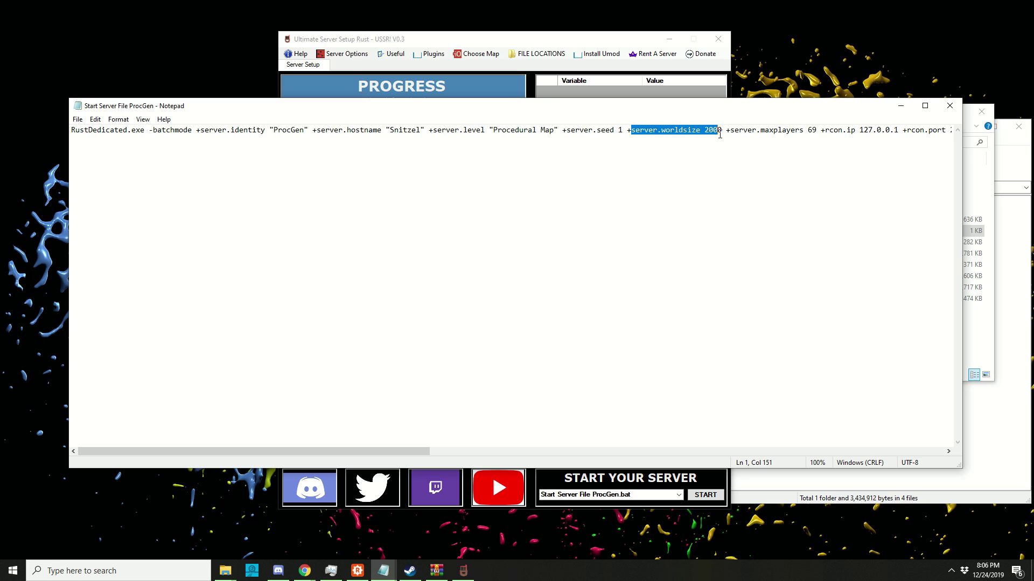
pyautogui.moveTo(565, 131); pyautogui.dragTo(637, 129)
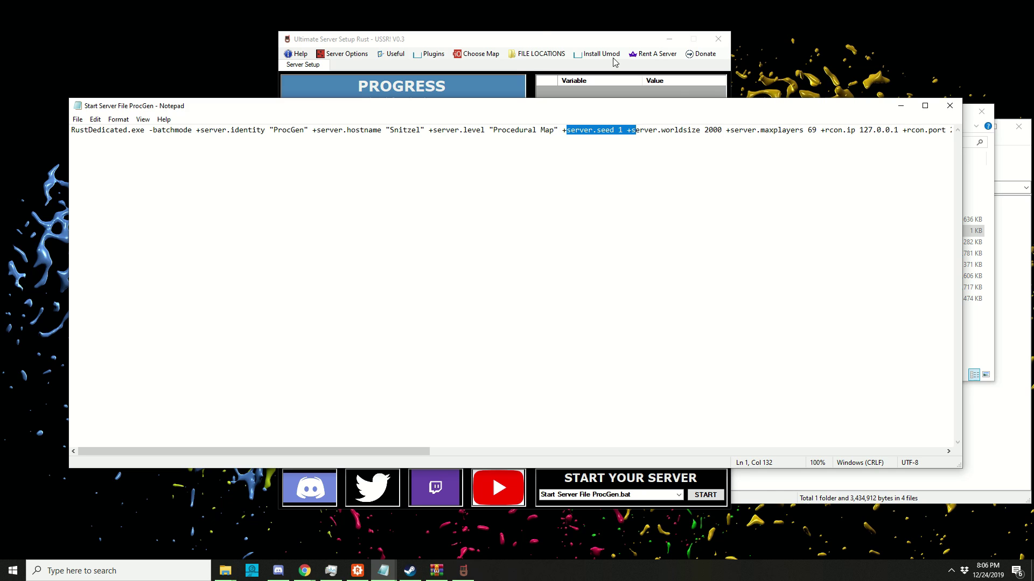
pyautogui.click(532, 41)
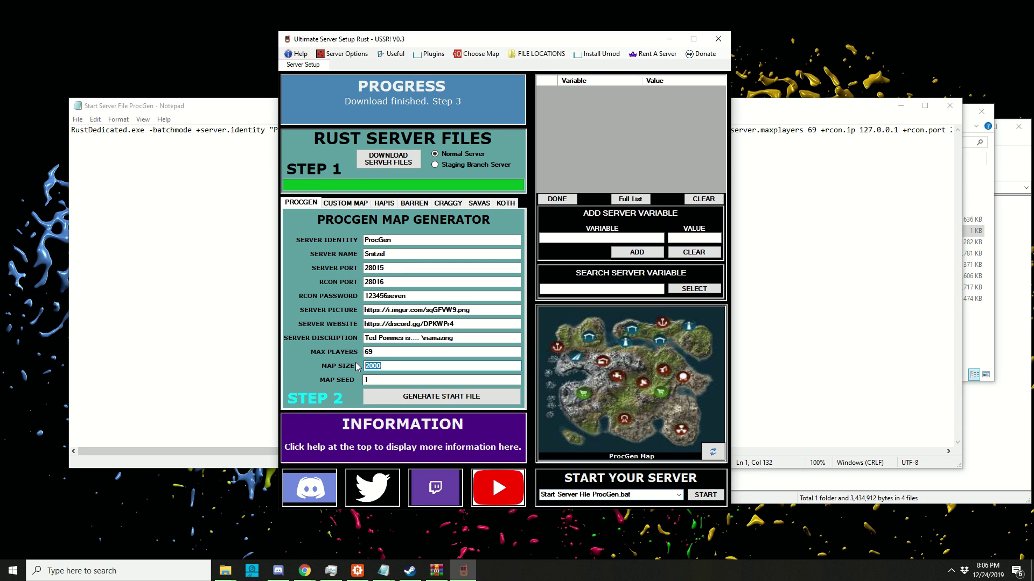
pyautogui.click(949, 105)
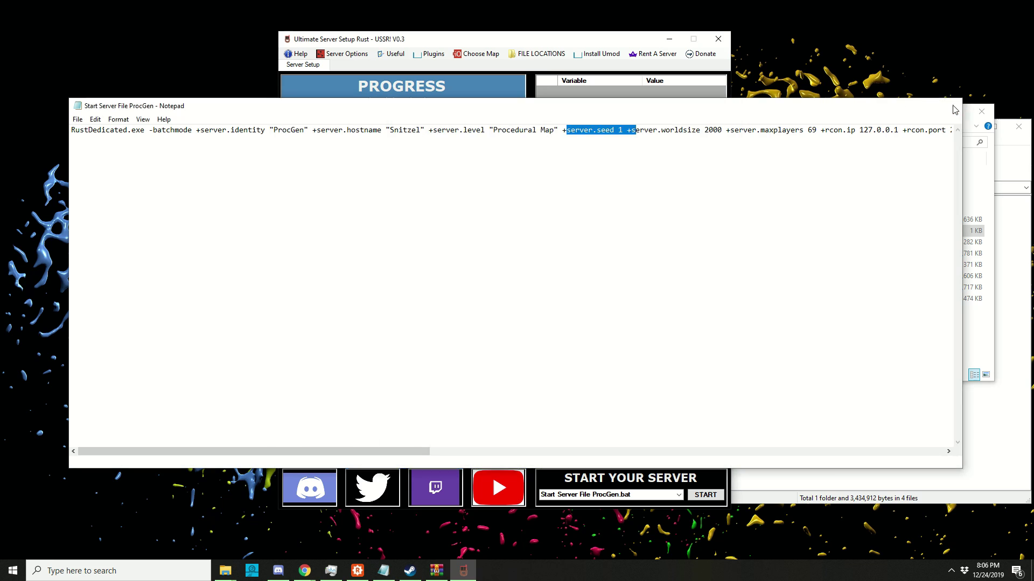
# Run Start Server File ProcGen until startup completes, then stop the server with quit
pyautogui.click(765, 231)
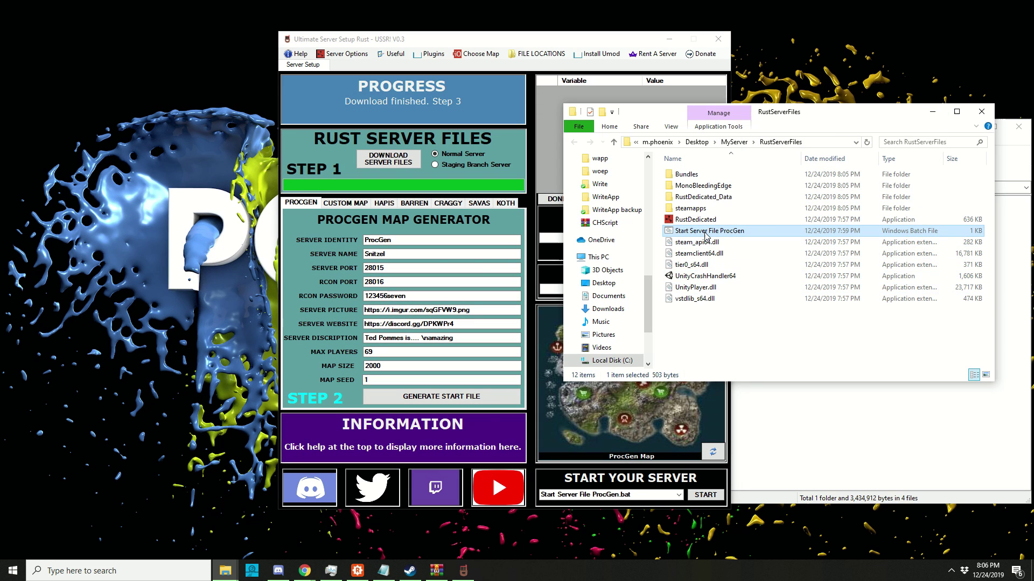
pyautogui.doubleClick(705, 235)
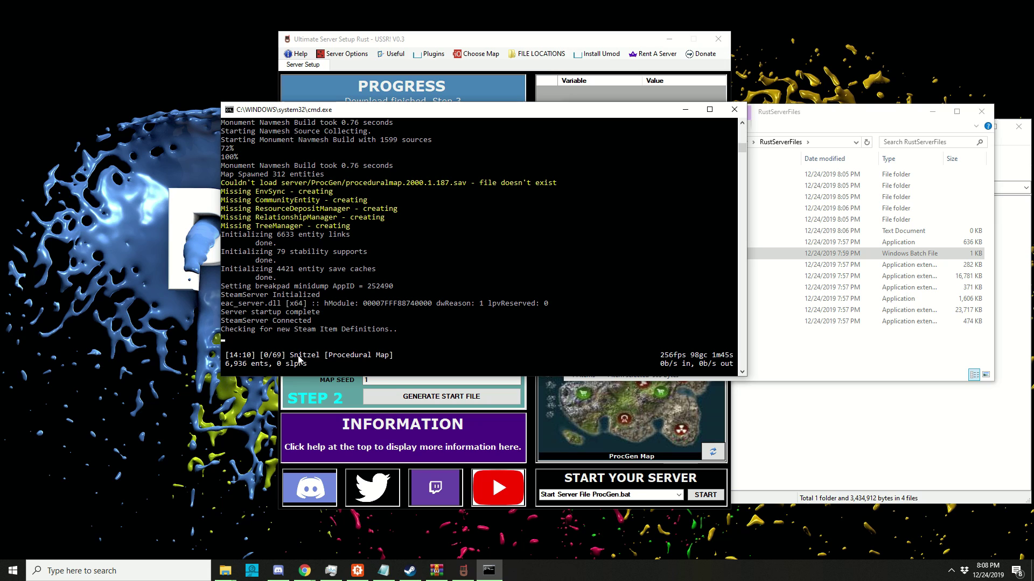
pyautogui.click(372, 380)
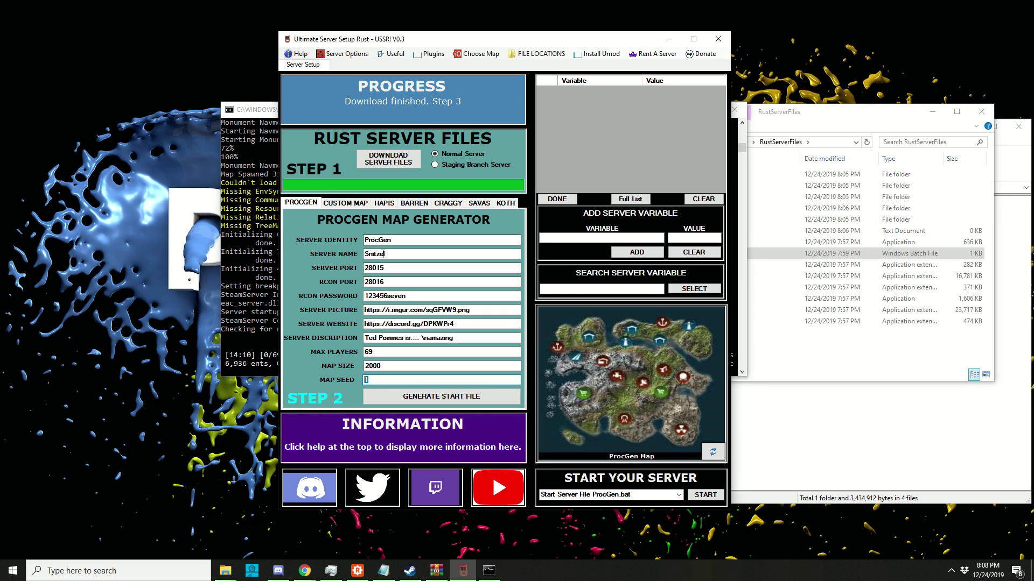
pyautogui.hotkey('alt', 'Tab')
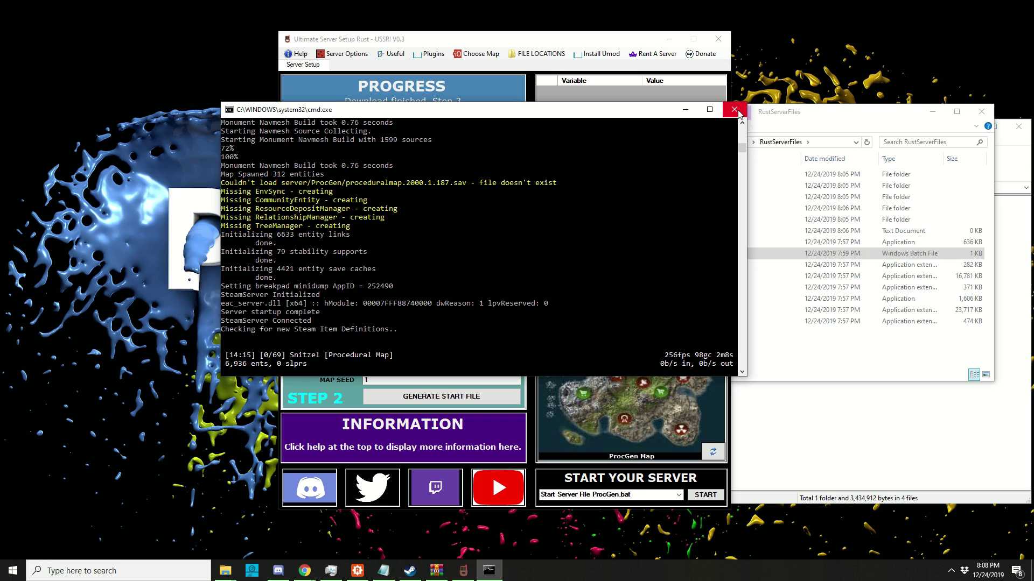
pyautogui.write('uit')
pyautogui.press('Return')
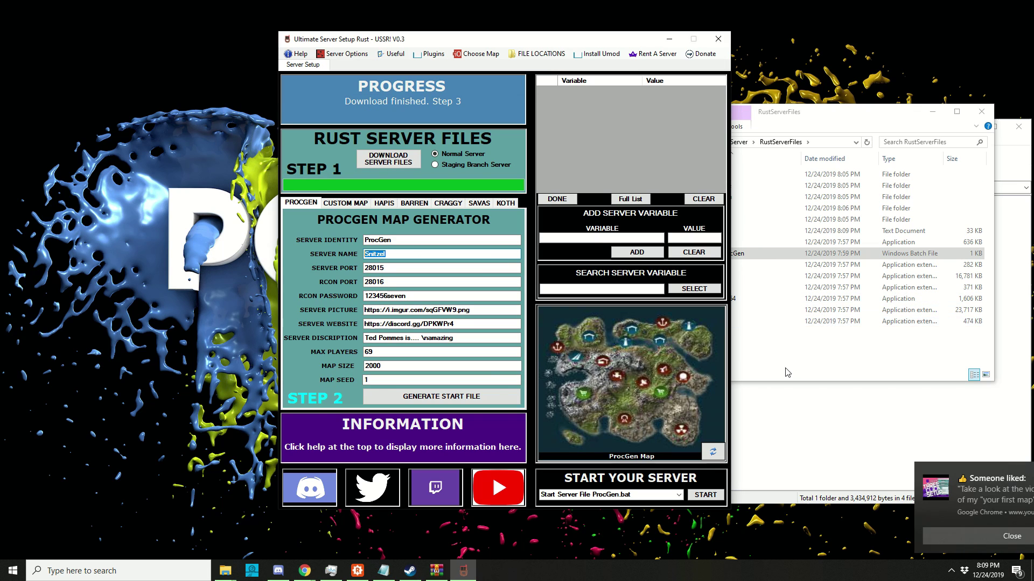
# Open the server > ProcGen folder inside RustServerFiles
pyautogui.click(1018, 475)
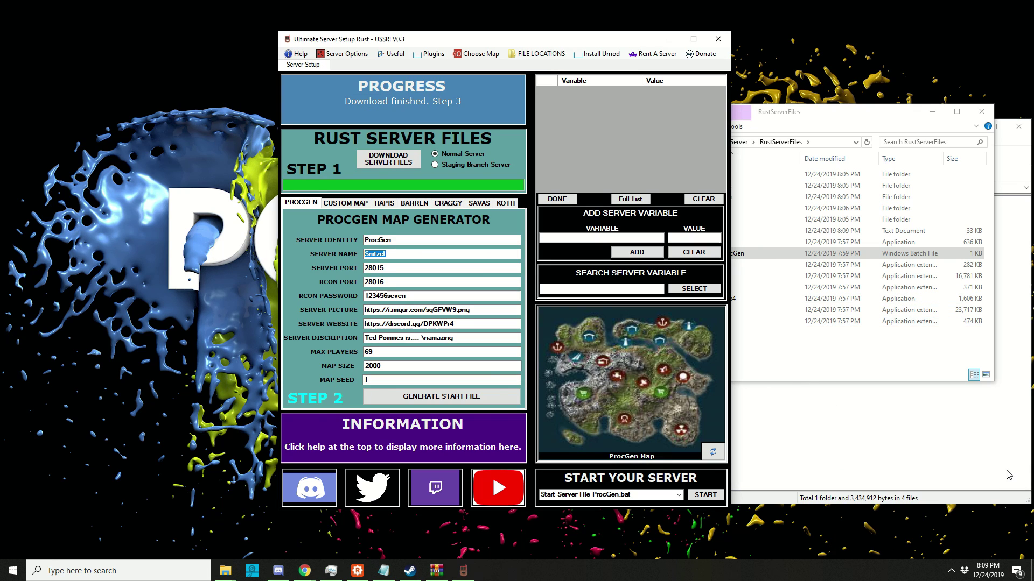
pyautogui.click(786, 362)
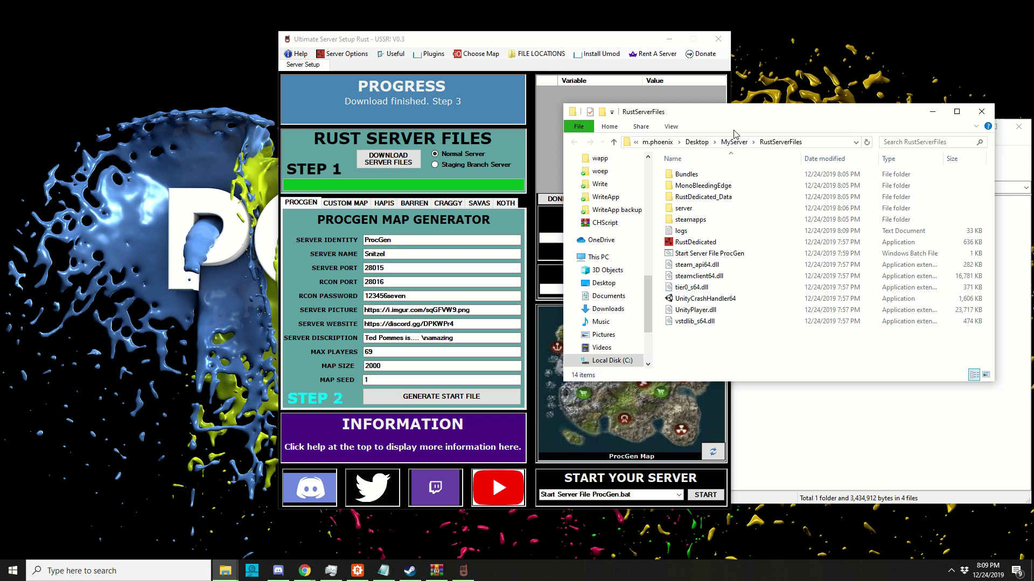
pyautogui.moveTo(734, 116); pyautogui.dragTo(740, 127)
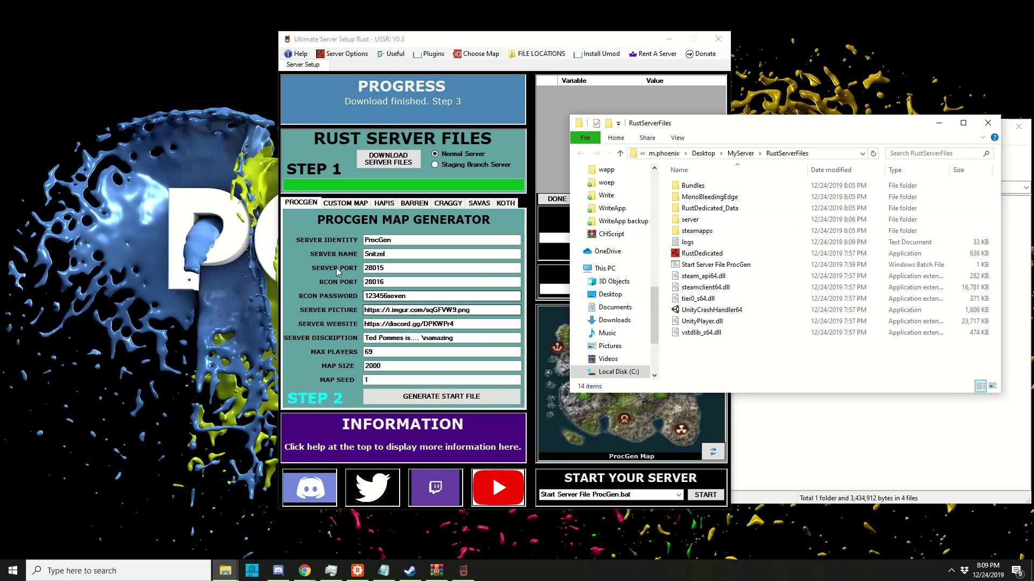
pyautogui.click(387, 239)
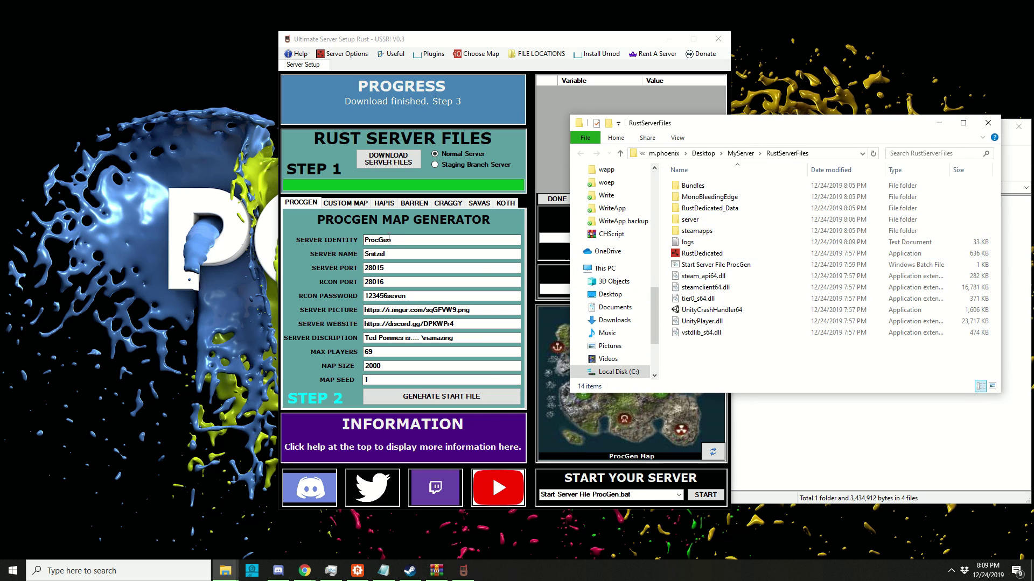
pyautogui.doubleClick(692, 221)
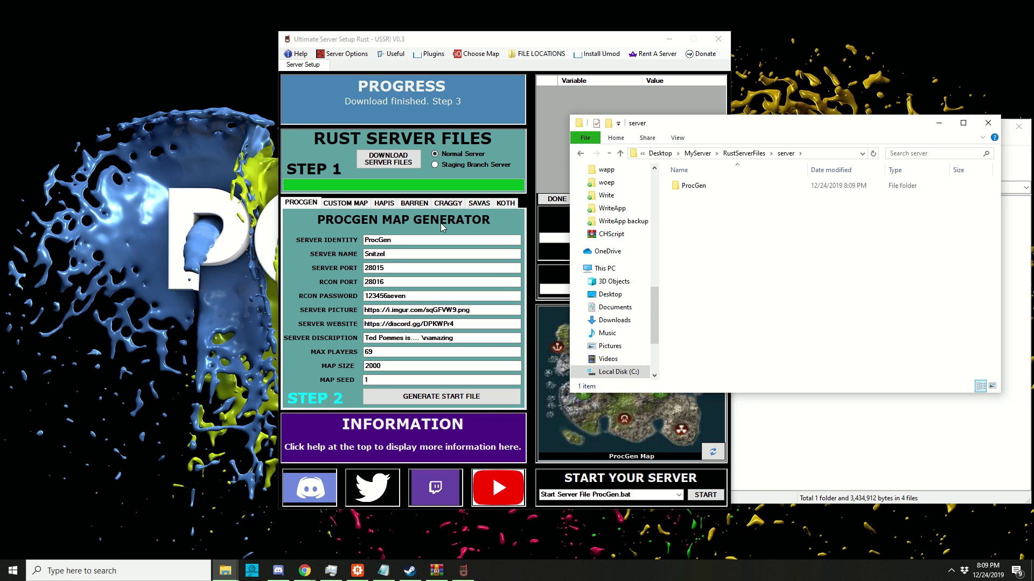
pyautogui.doubleClick(694, 185)
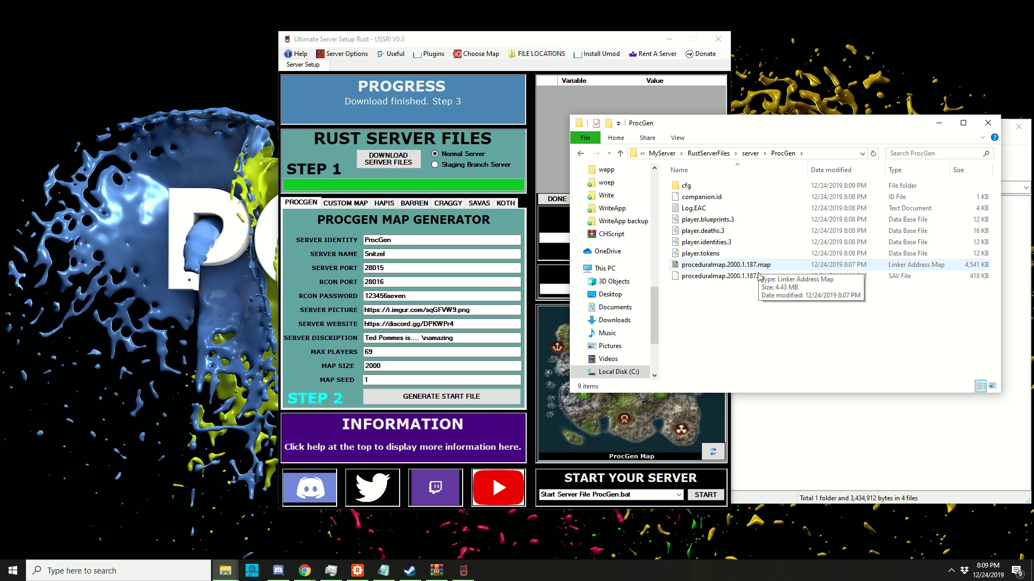
# Copy the ProcGen folder's full path from the address bar
pyautogui.click(669, 39)
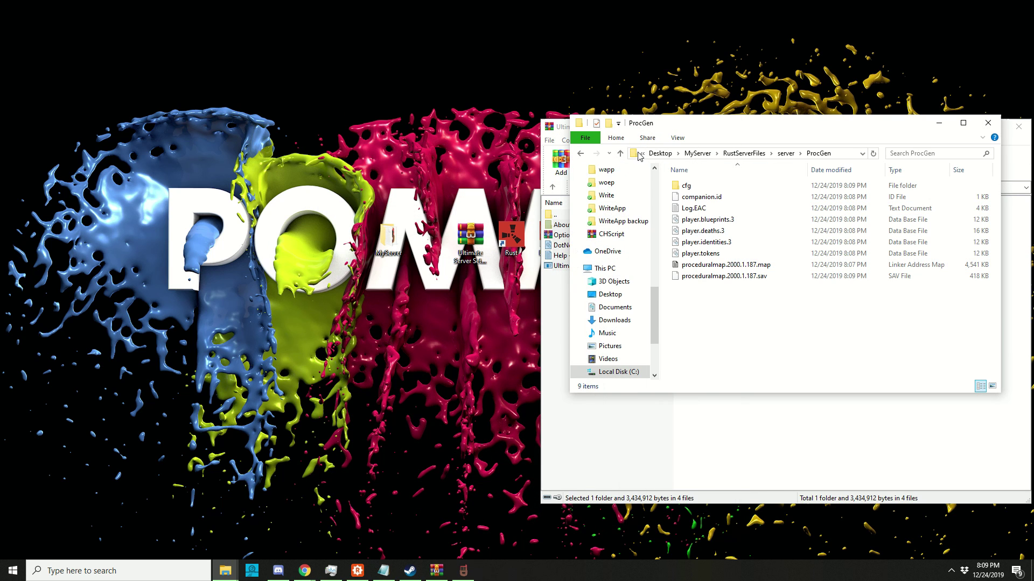
pyautogui.click(640, 156)
pyautogui.rightClick(679, 157)
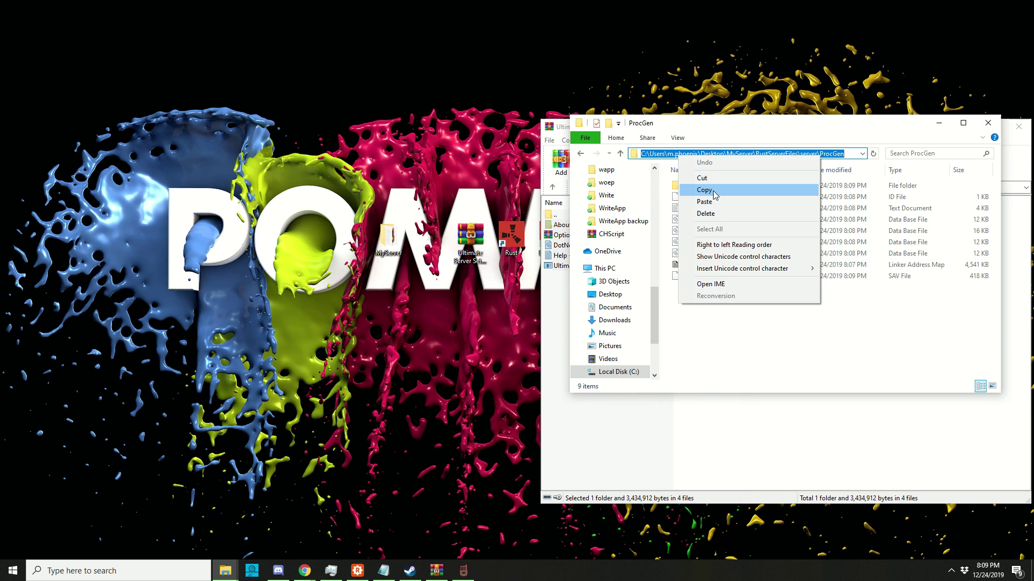
pyautogui.click(714, 195)
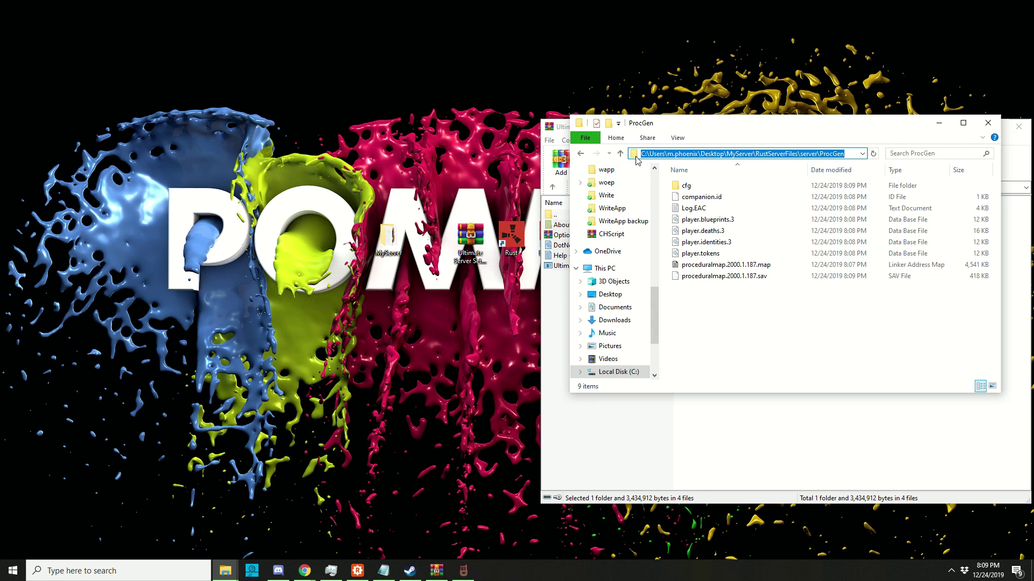
pyautogui.rightClick(668, 154)
pyautogui.click(720, 198)
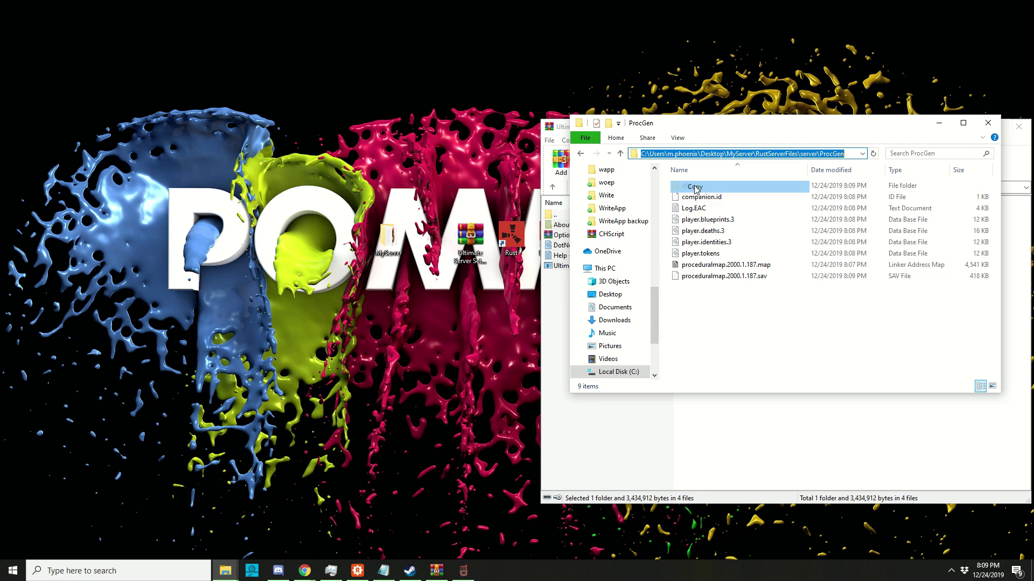
# Load proceduralmap.2000.1.187.map from the pasted ProcGen folder path into RustEdit
pyautogui.click(938, 123)
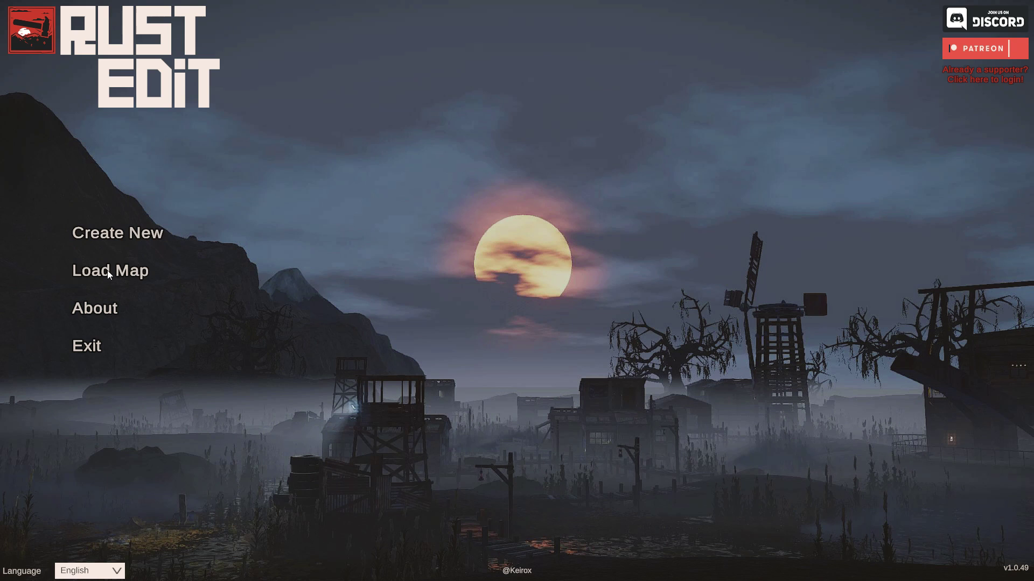
pyautogui.click(108, 270)
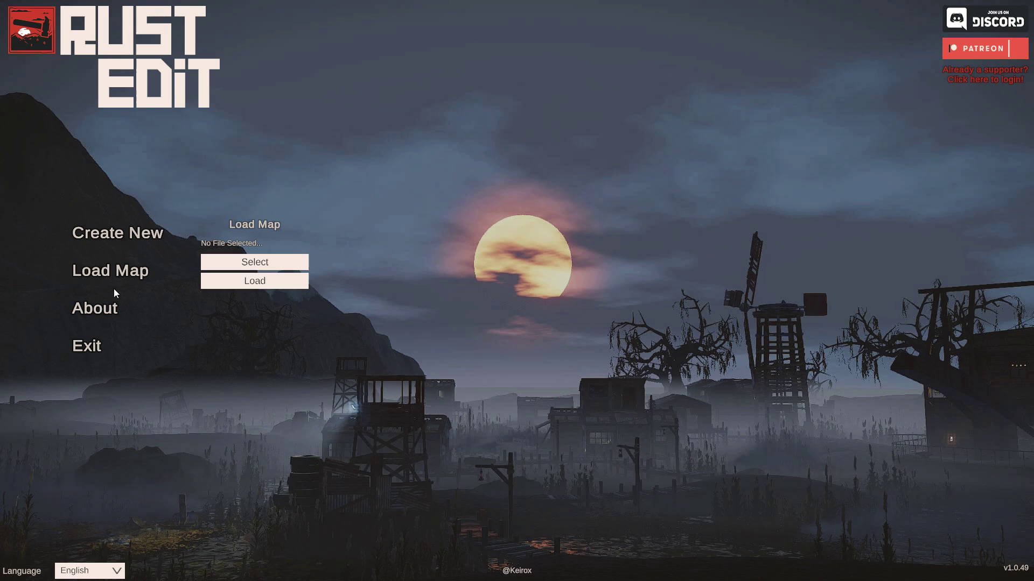
pyautogui.click(250, 262)
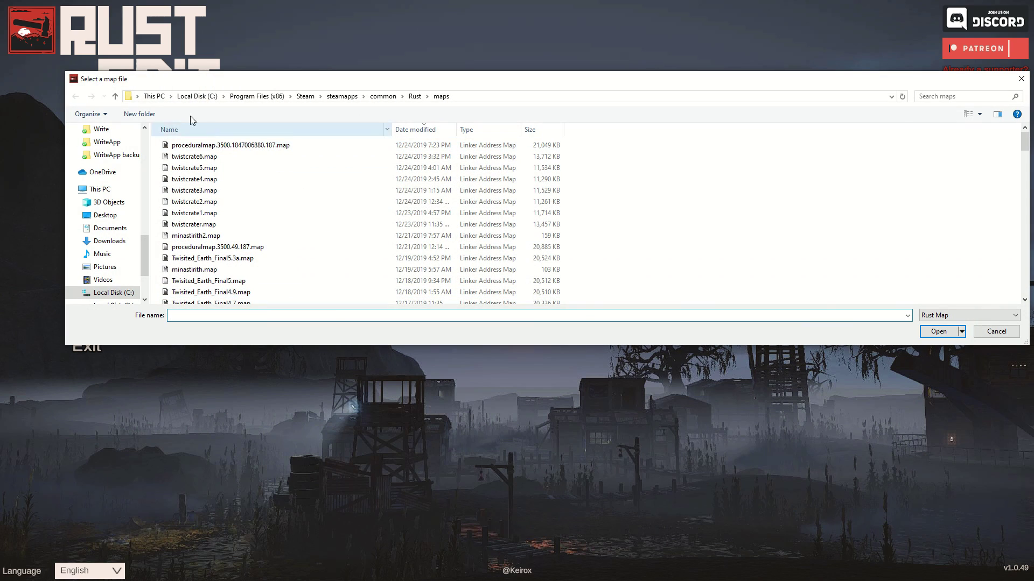
pyautogui.hotkey('ctrl', 'v')
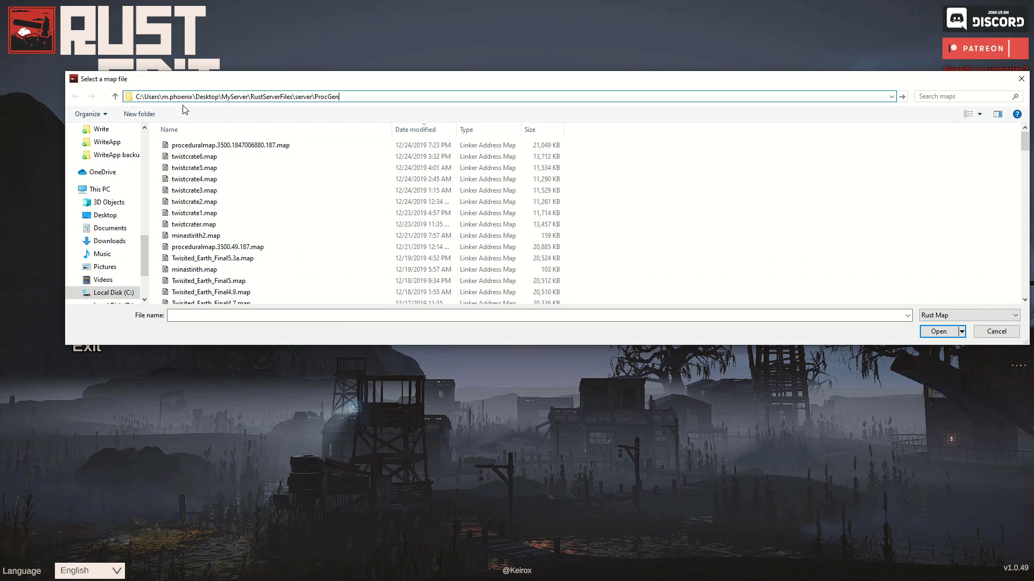
pyautogui.press('Return')
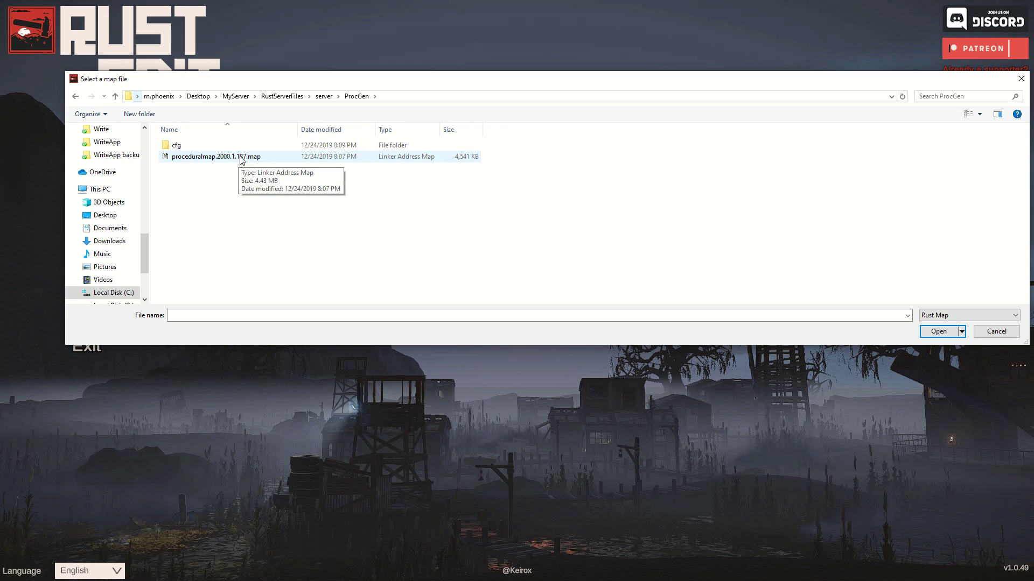
pyautogui.doubleClick(227, 156)
pyautogui.click(257, 281)
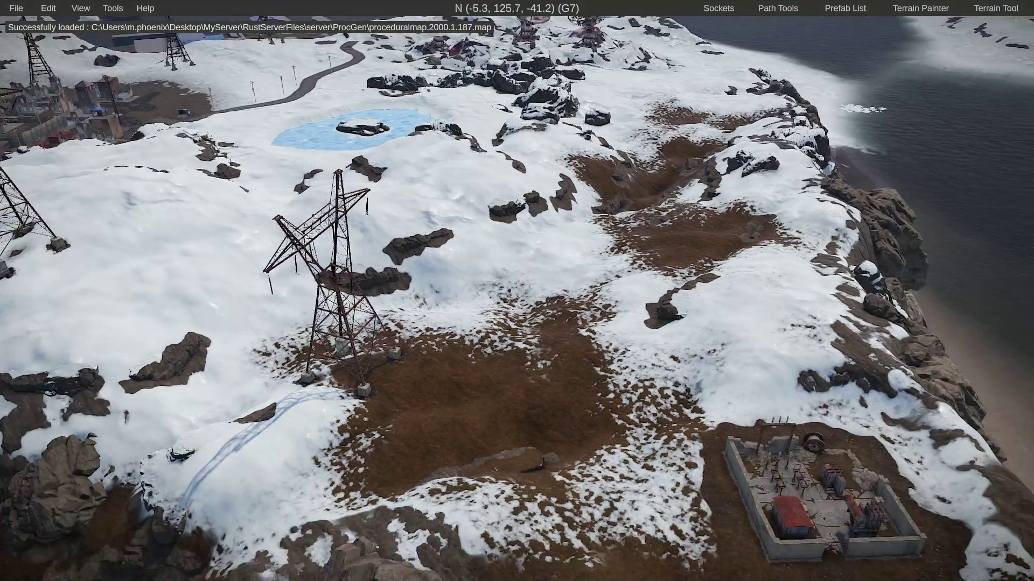
# Fly the camera across the map to the fenced monument with round tanks and water tower
pyautogui.press('s')
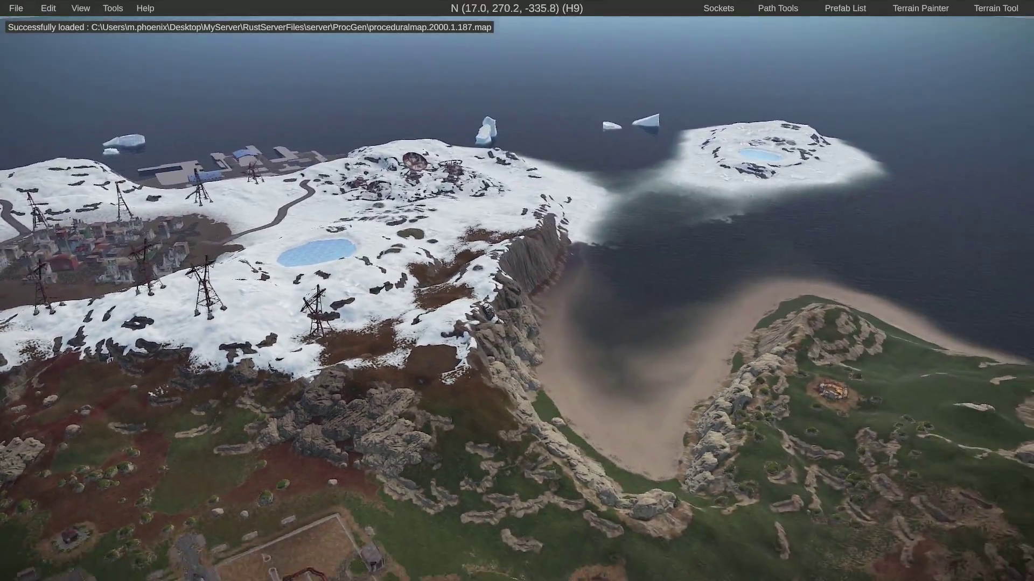
pyautogui.press('a')
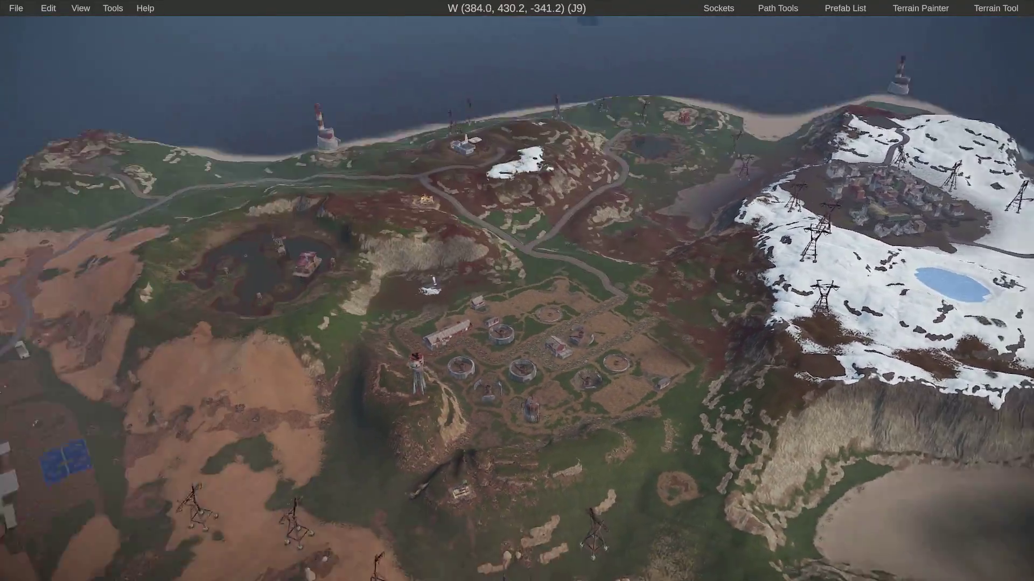
pyautogui.press('w')
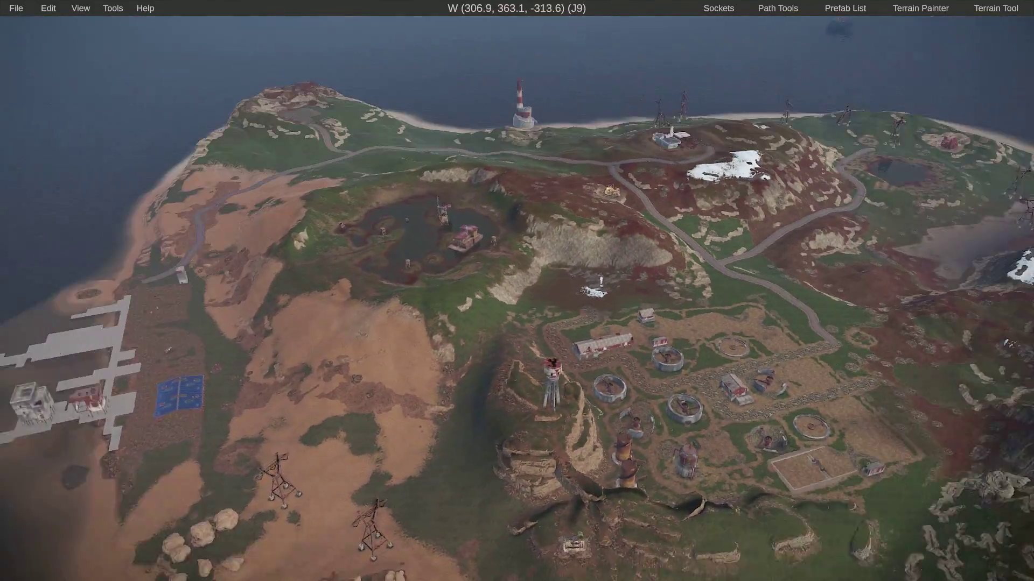
pyautogui.press('w')
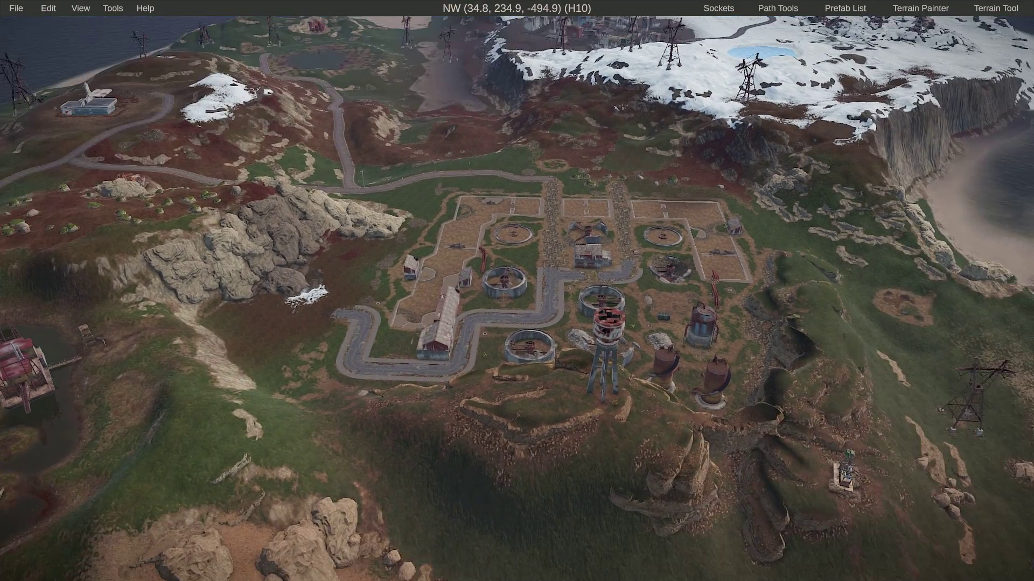
# Box-select the monument's 158 prefabs, including tanks and water tower, and delete them
pyautogui.moveTo(330, 241); pyautogui.dragTo(1004, 519)
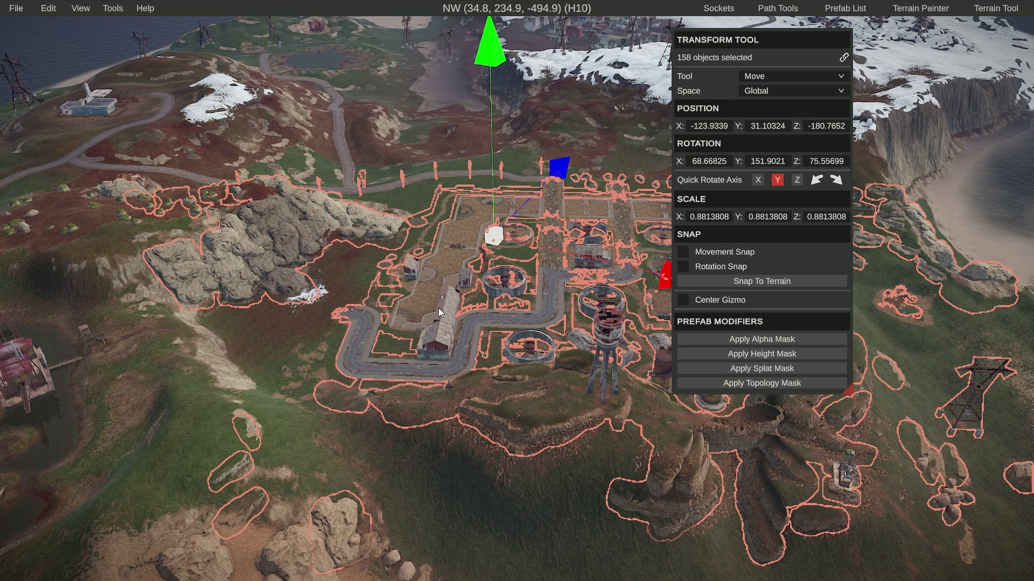
pyautogui.press('Delete')
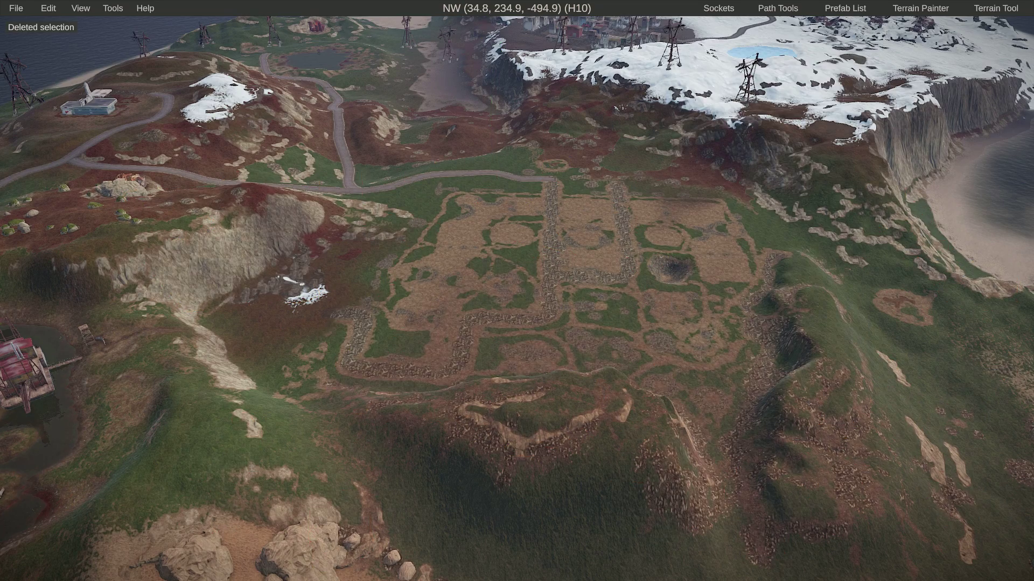